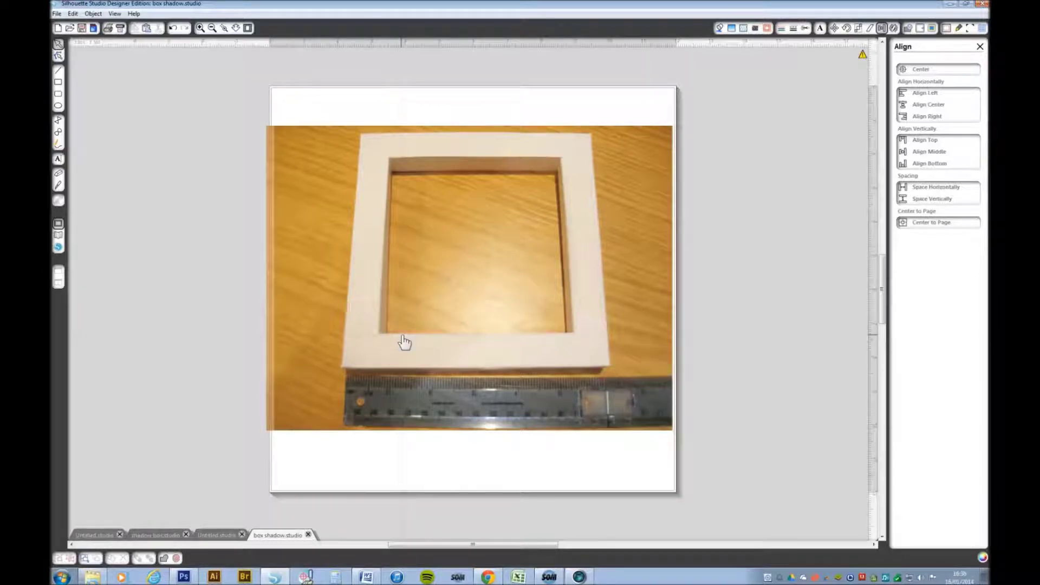
Step: Glance at the shadow box.studio template, then return to the blank Untitled.studio page
left_click(97, 535)
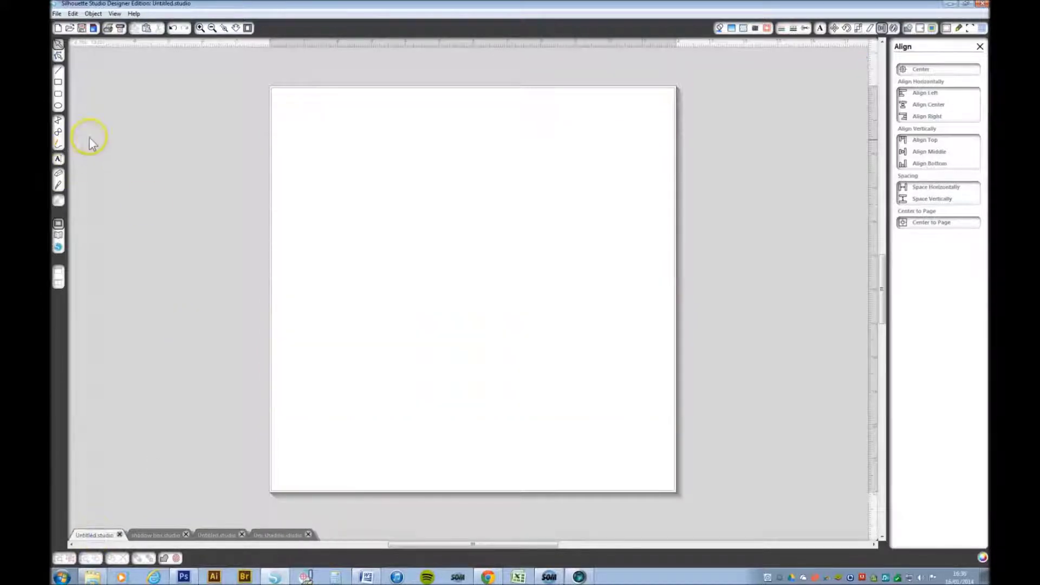
left_click(153, 535)
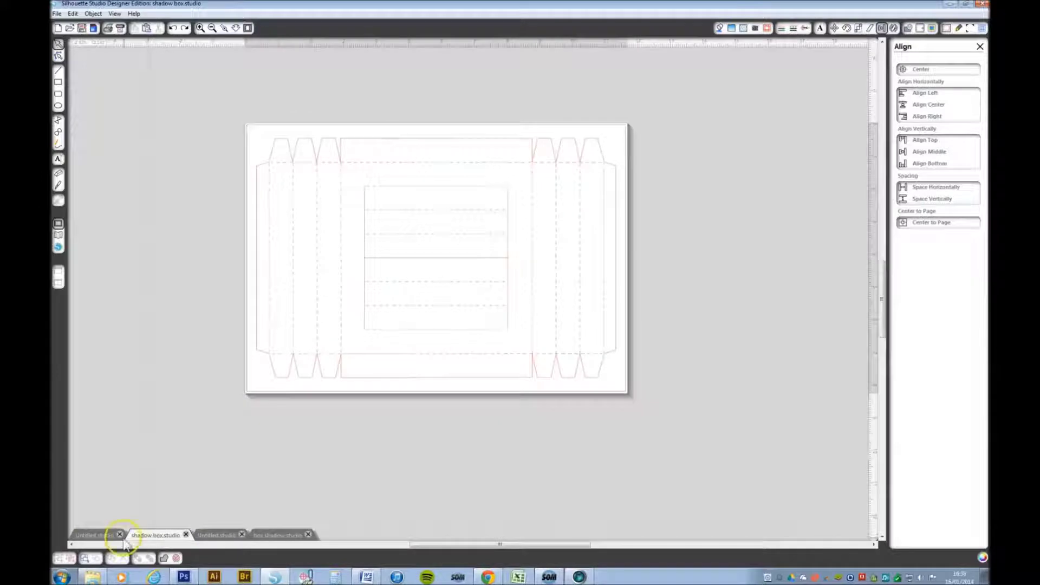
left_click(103, 536)
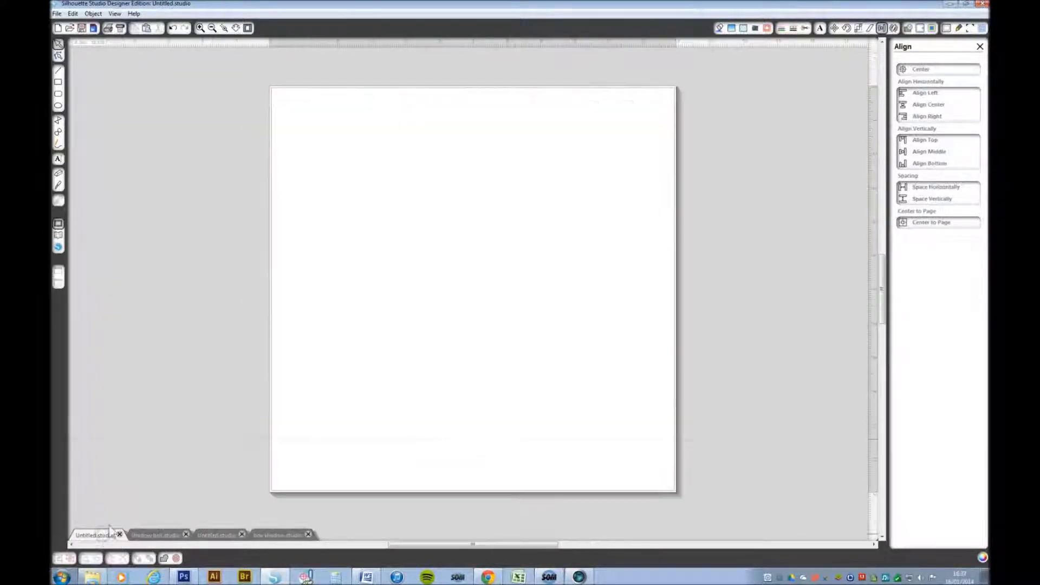
Step: Draw a rough square on the page with the Rectangle tool and select it
left_click(58, 82)
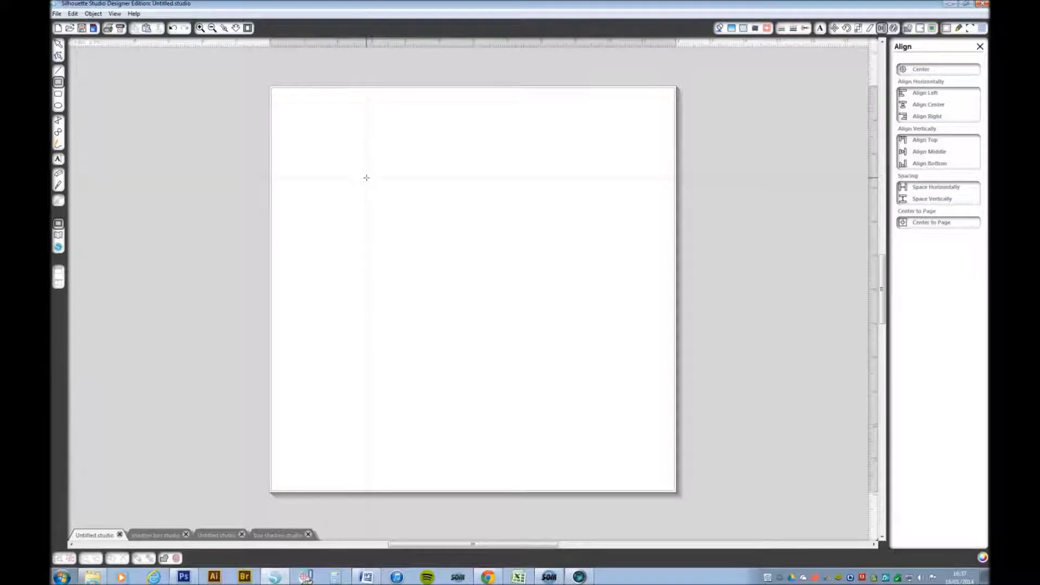
left_click_drag(366, 178, 619, 380)
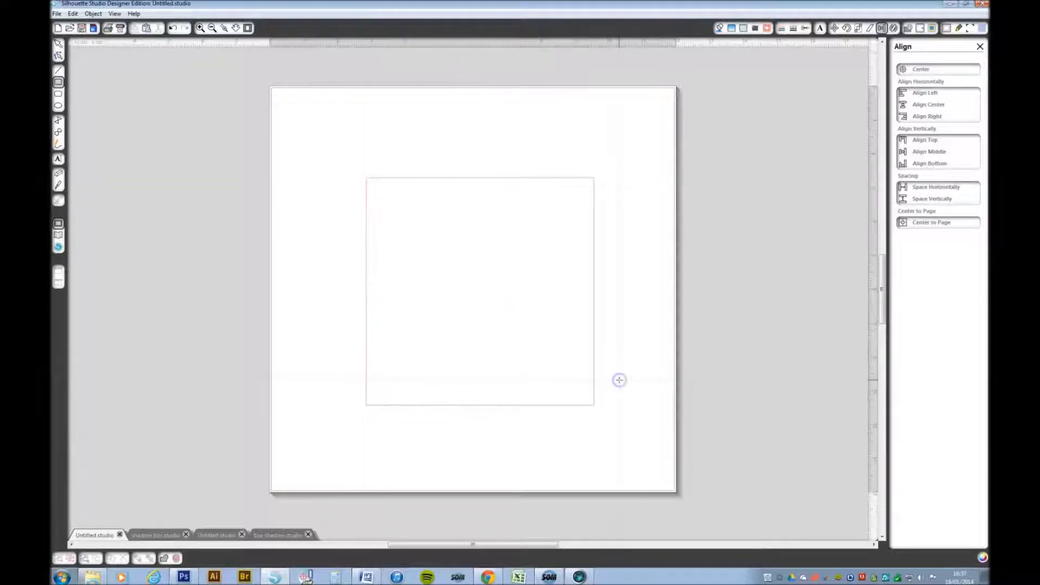
left_click(58, 44)
left_click(368, 179)
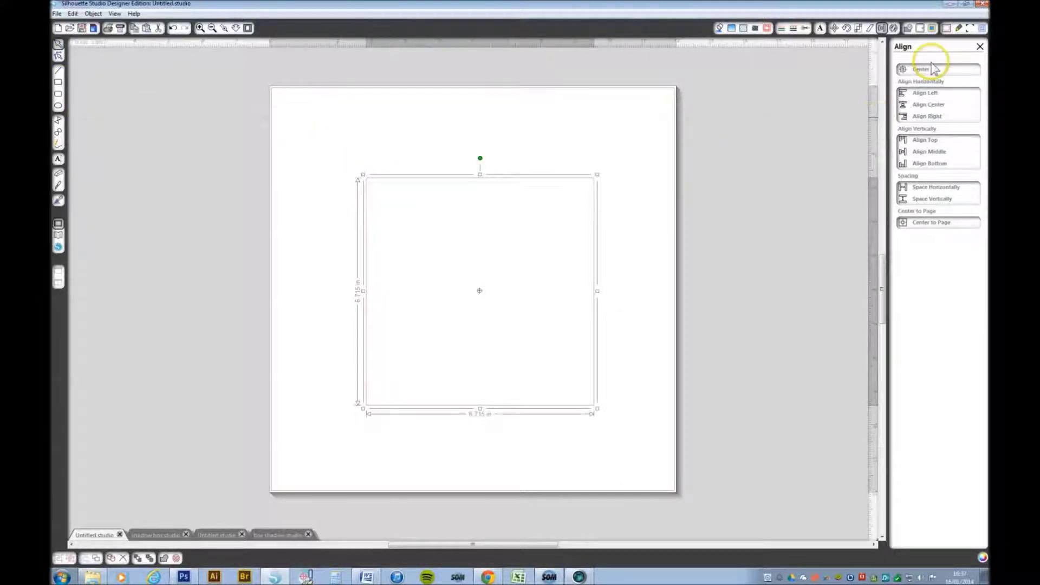
Step: Resize the square to 6 × 6 in with locked aspect ratio and centre it on the page
left_click(858, 29)
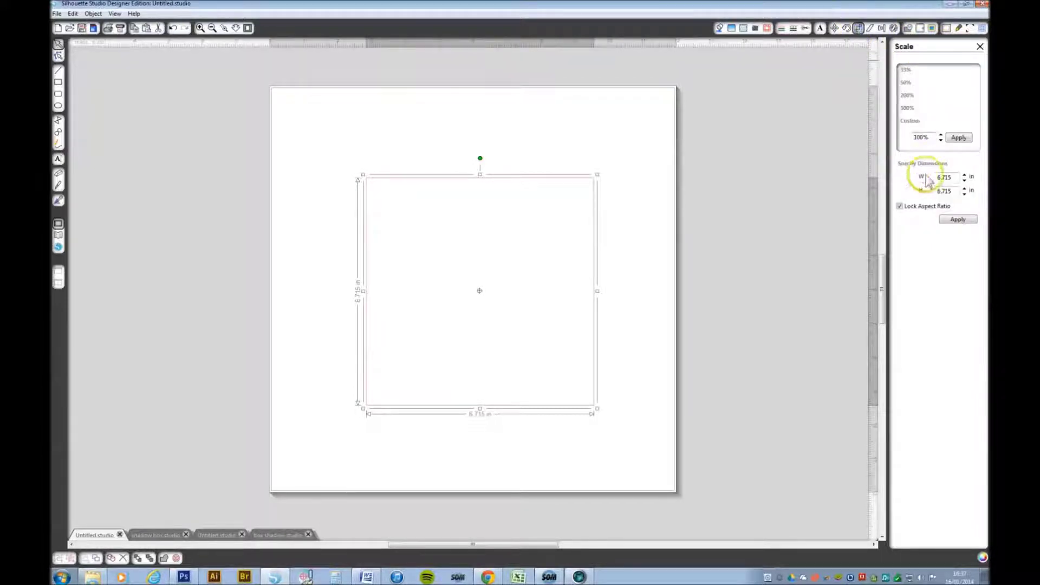
left_click(951, 177)
left_click_drag(951, 177, 935, 179)
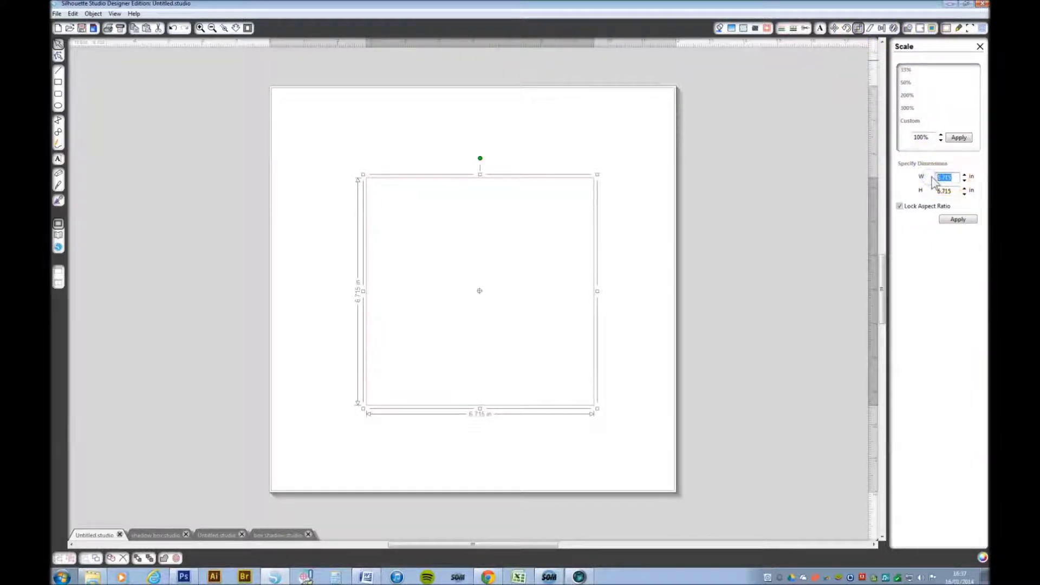
type("6")
left_click(902, 206)
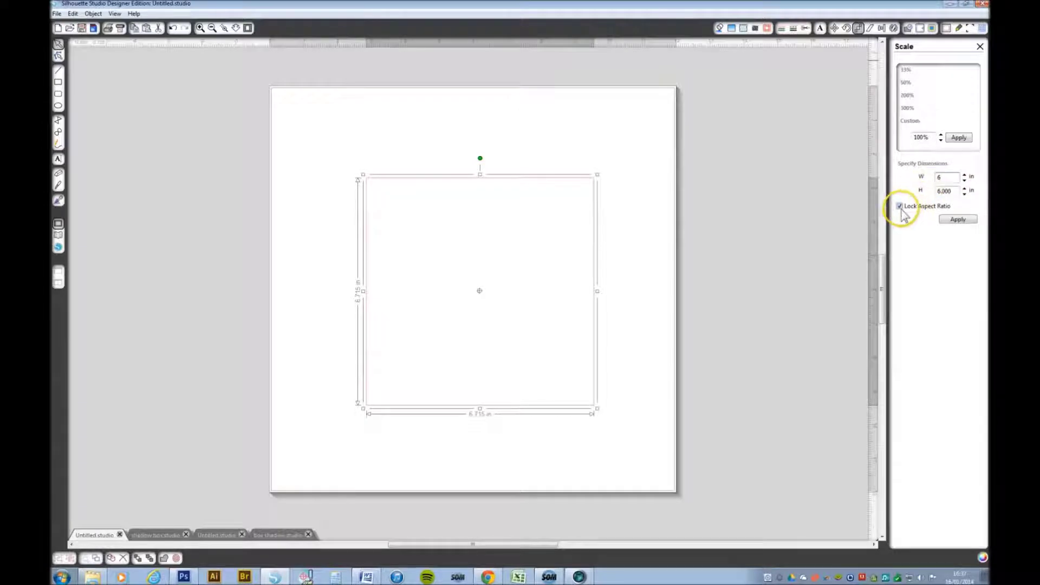
left_click(951, 220)
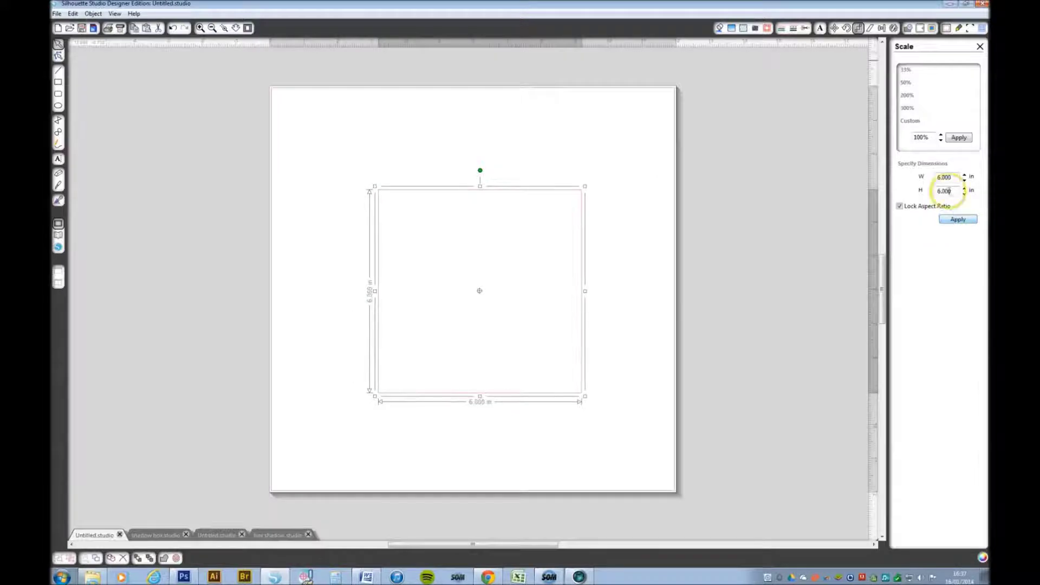
left_click(883, 28)
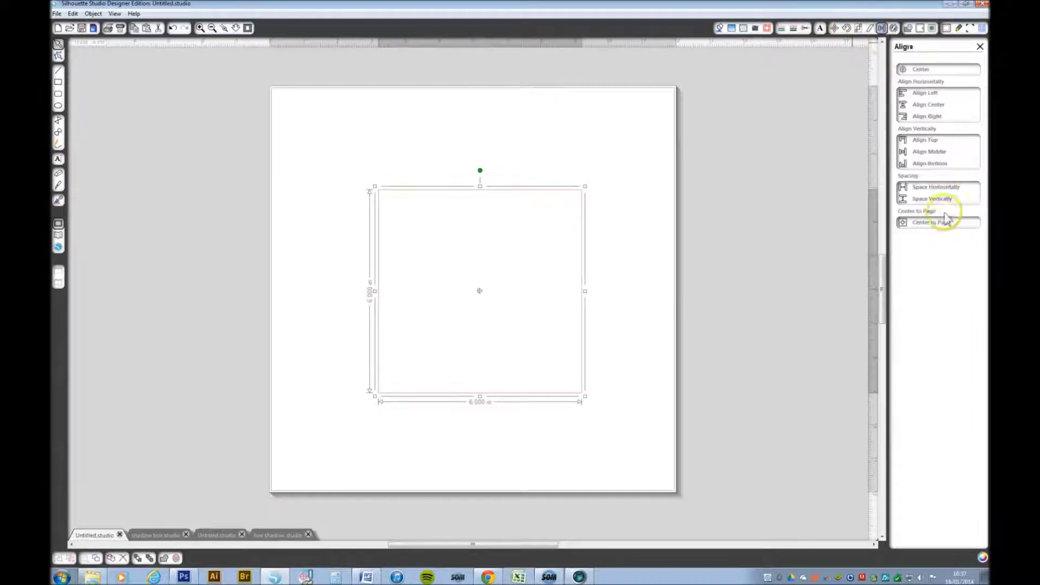
left_click(941, 226)
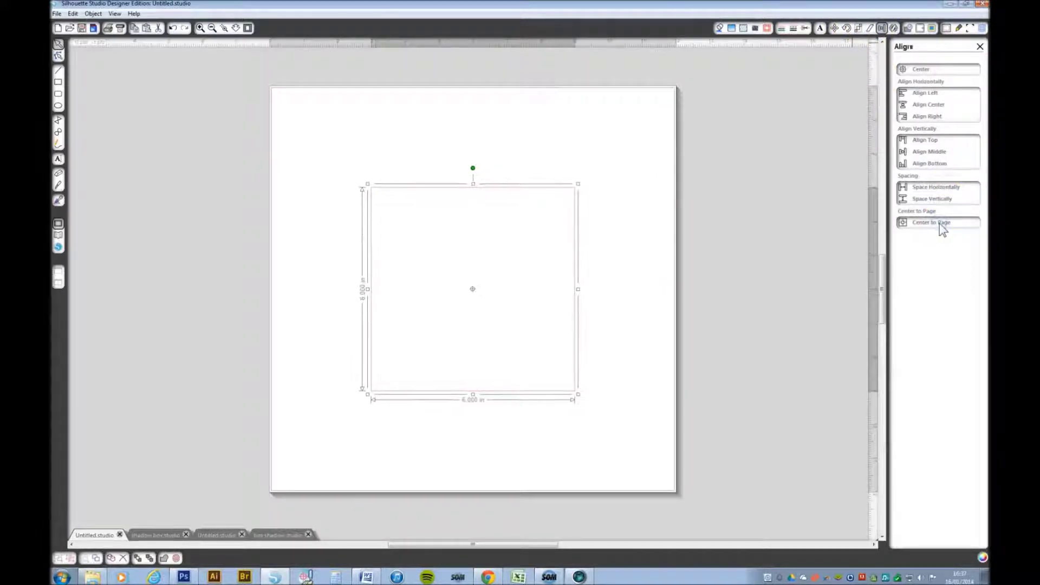
Step: After checking the template, draw a horizontal line above the square and select it
left_click(163, 537)
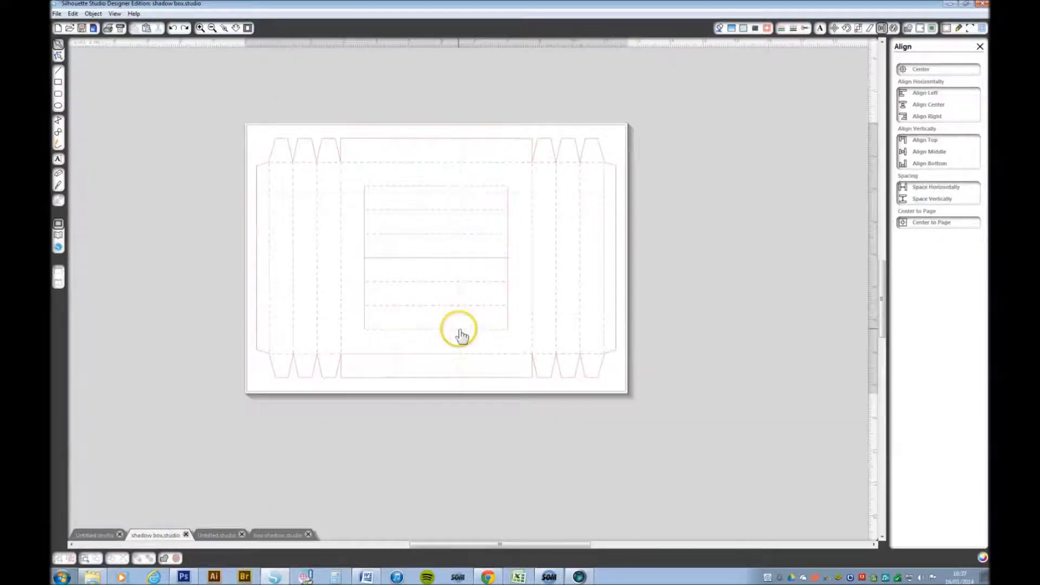
left_click(91, 536)
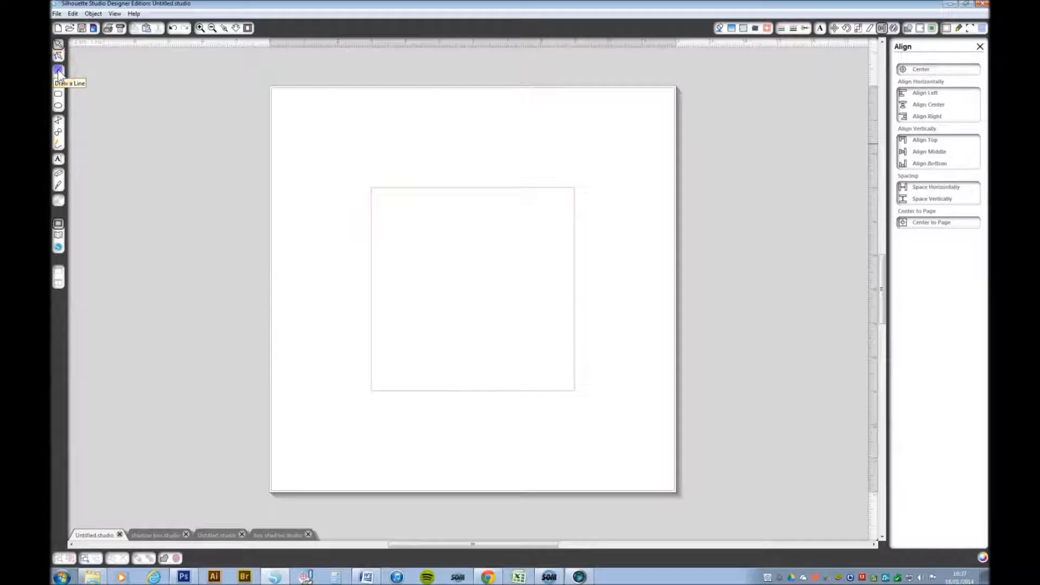
left_click(58, 71)
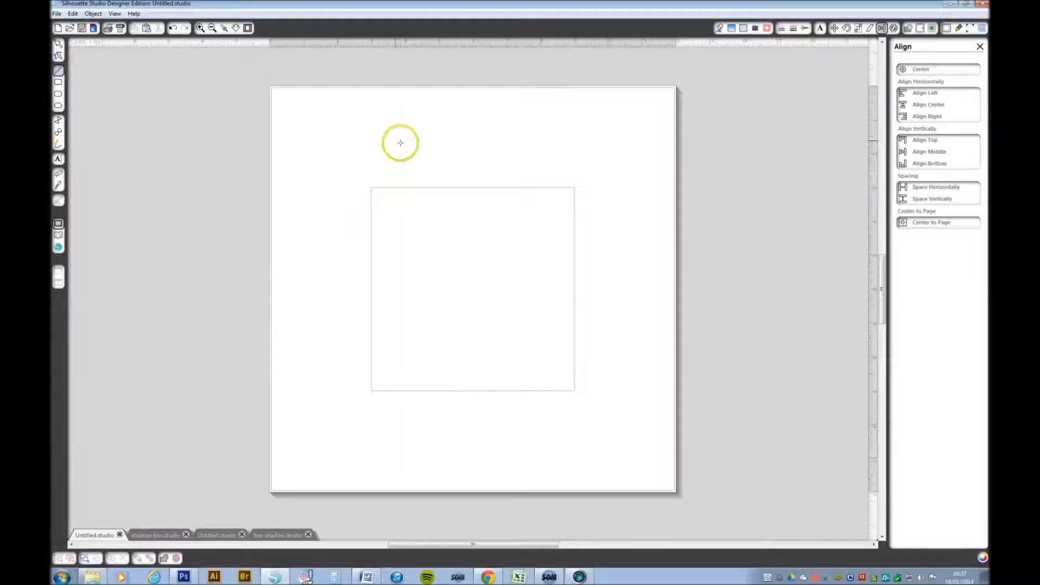
left_click(371, 160)
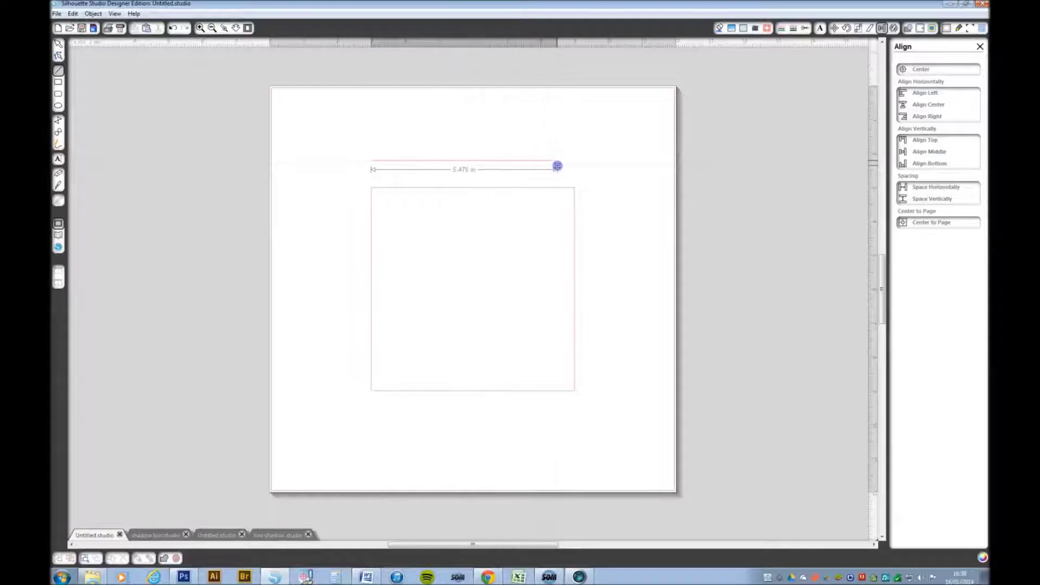
left_click(564, 165)
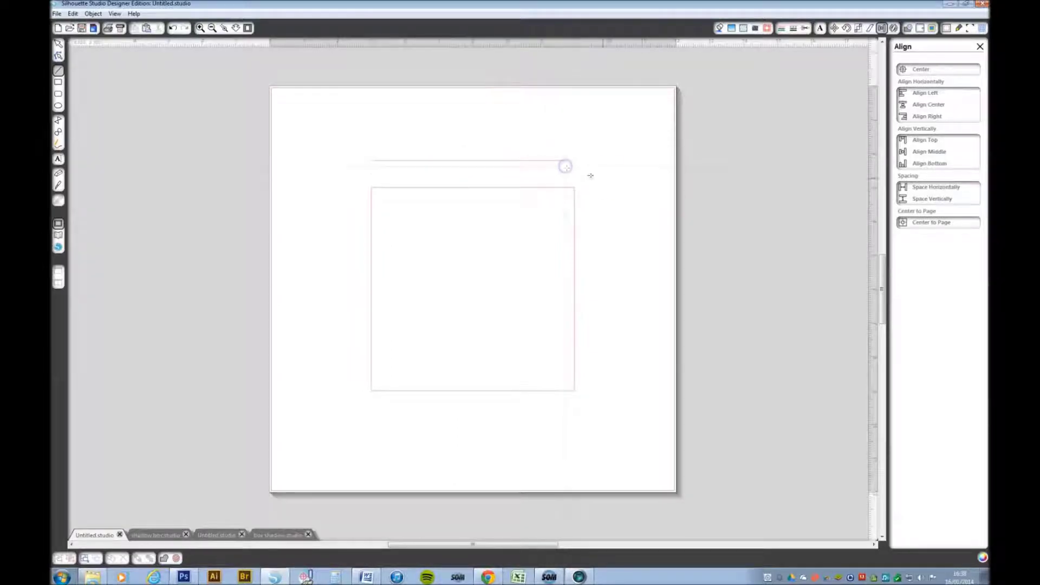
left_click(58, 44)
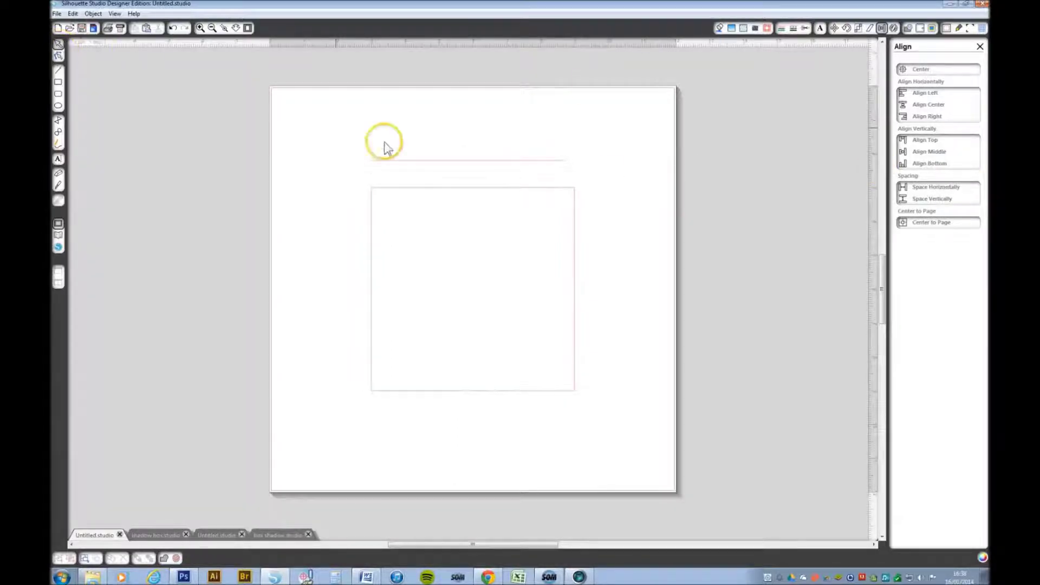
left_click(428, 161)
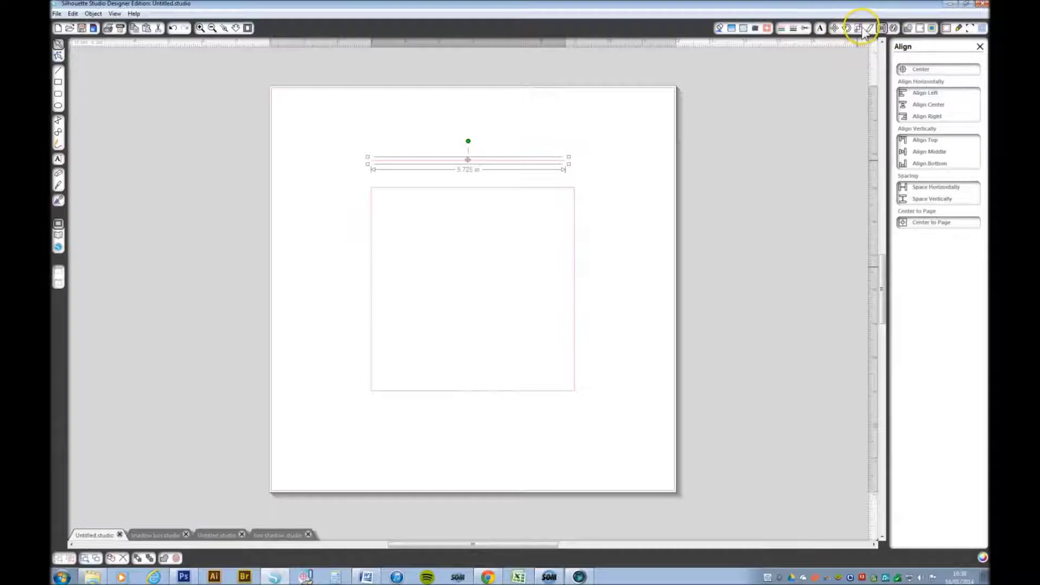
Step: Make the line 6 in wide, move it onto the square's top edge, and select both
left_click(859, 28)
double_click(945, 176)
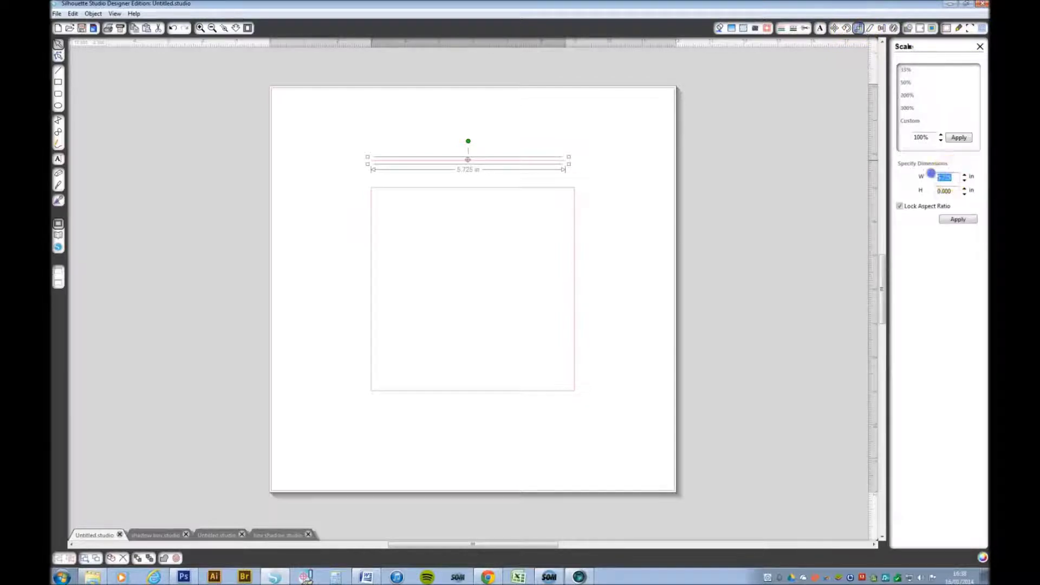
type("6")
left_click(959, 219)
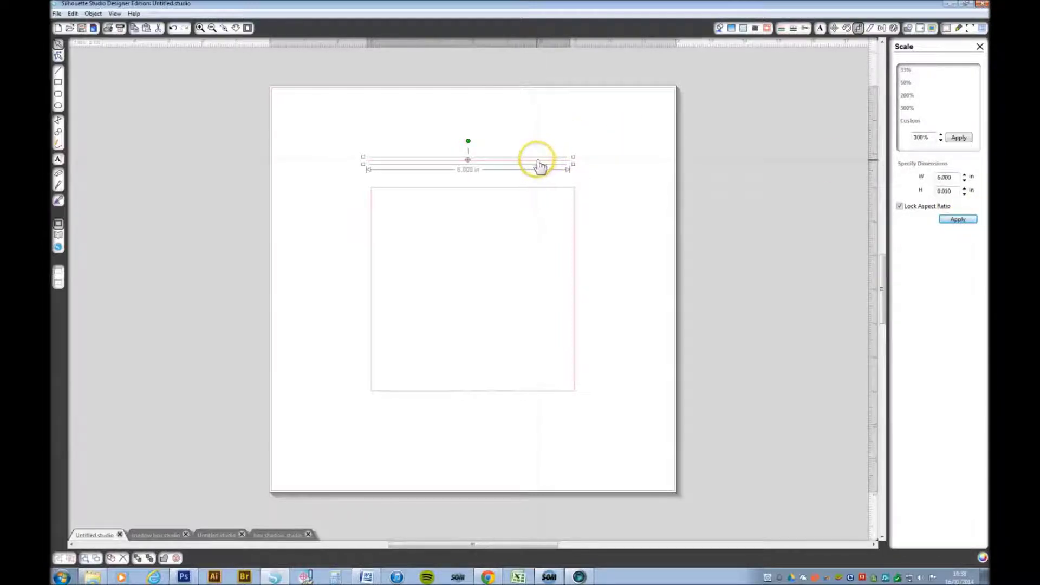
left_click_drag(540, 161, 544, 196)
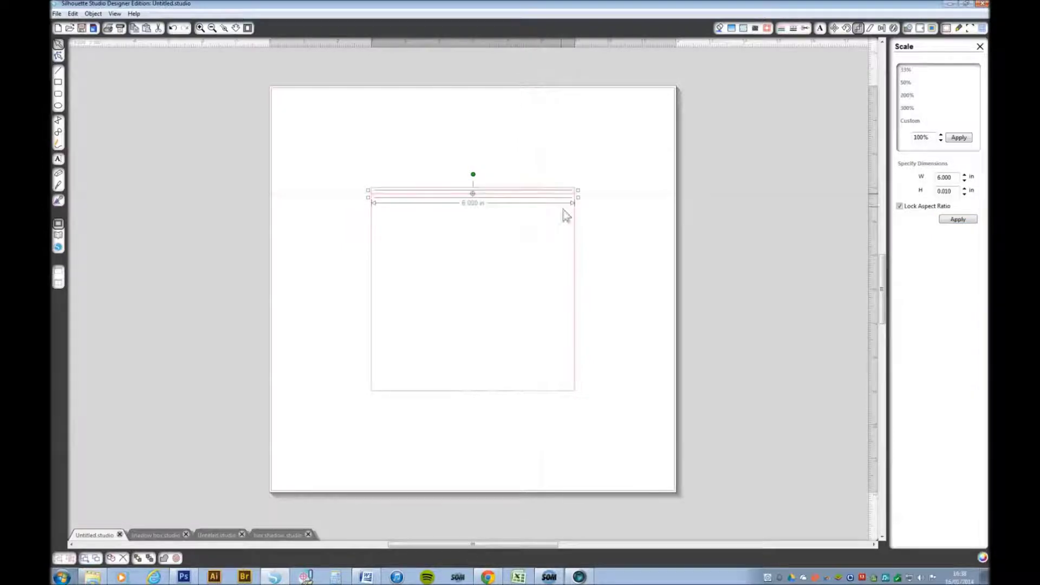
left_click(573, 239, "shift")
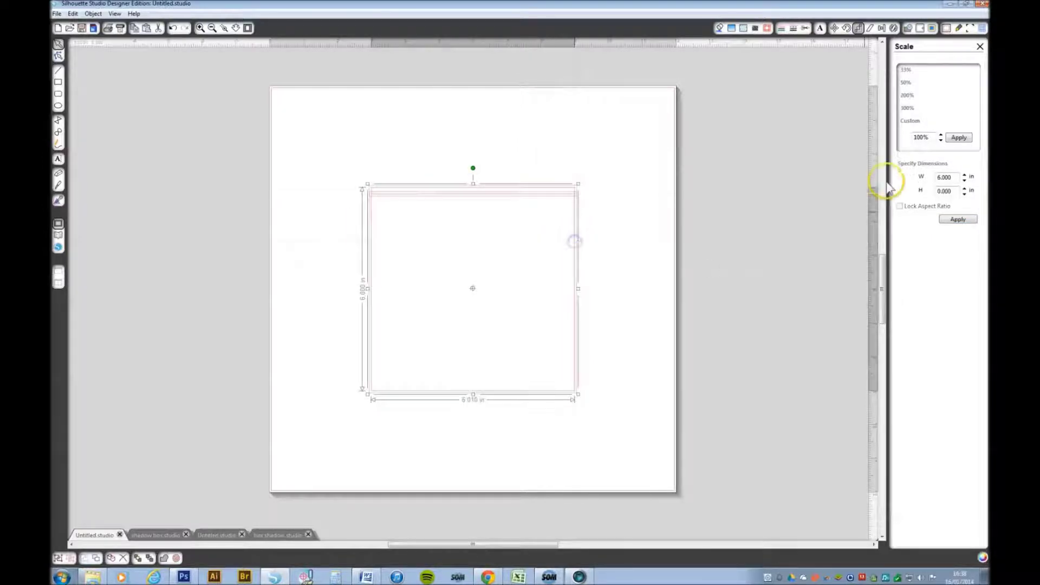
Step: Align the line to the square's top, then reselect just that top-edge line
left_click(882, 28)
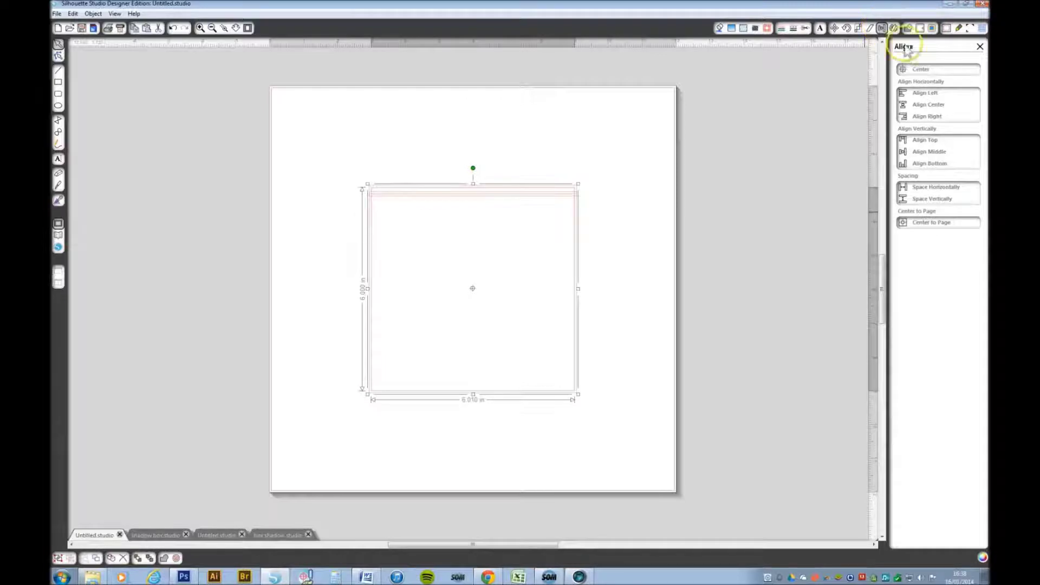
left_click(927, 142)
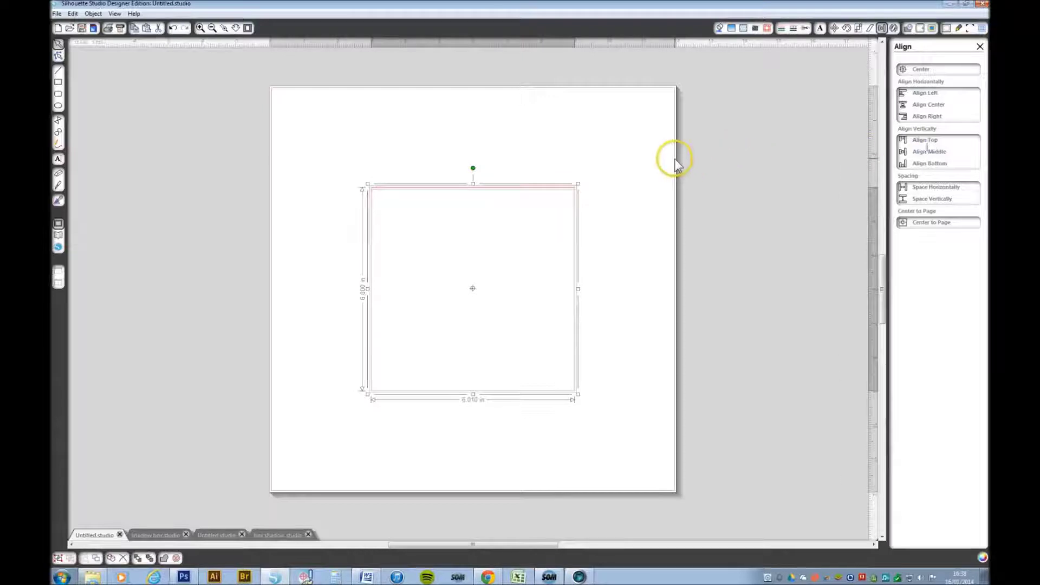
left_click(593, 263)
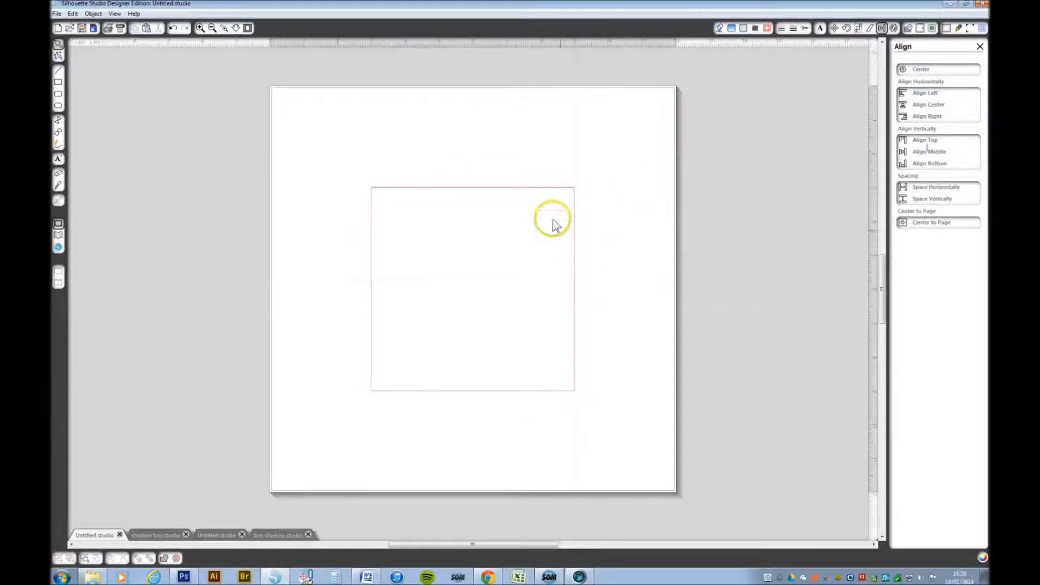
left_click(531, 189)
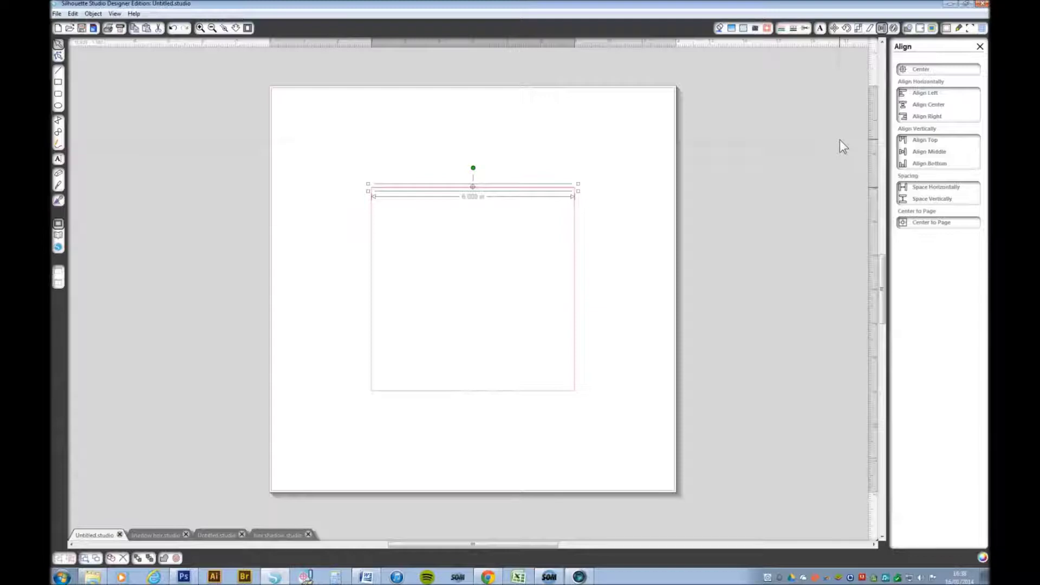
right_click(554, 189)
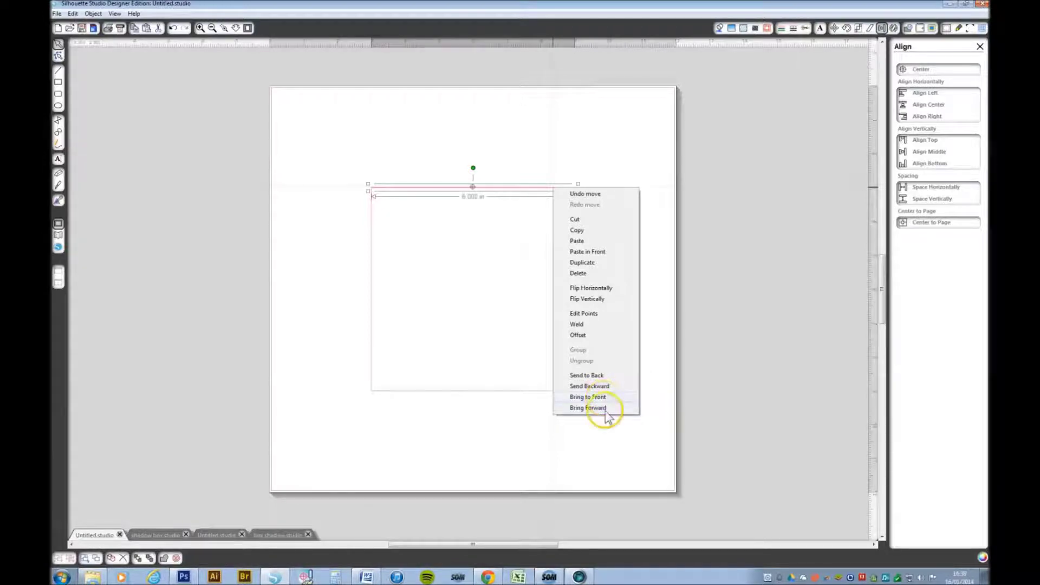
left_click(701, 410)
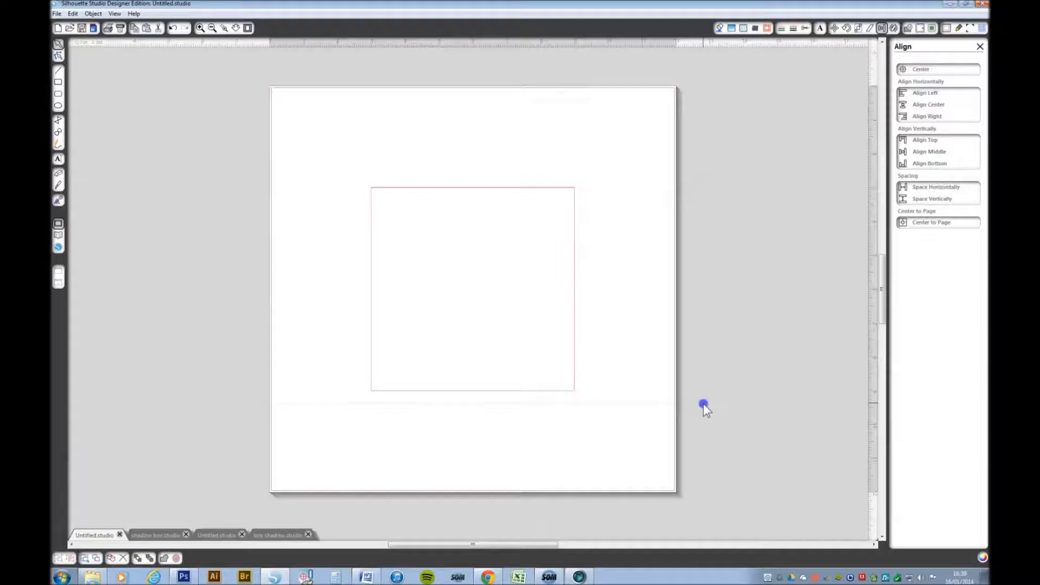
left_click(551, 188)
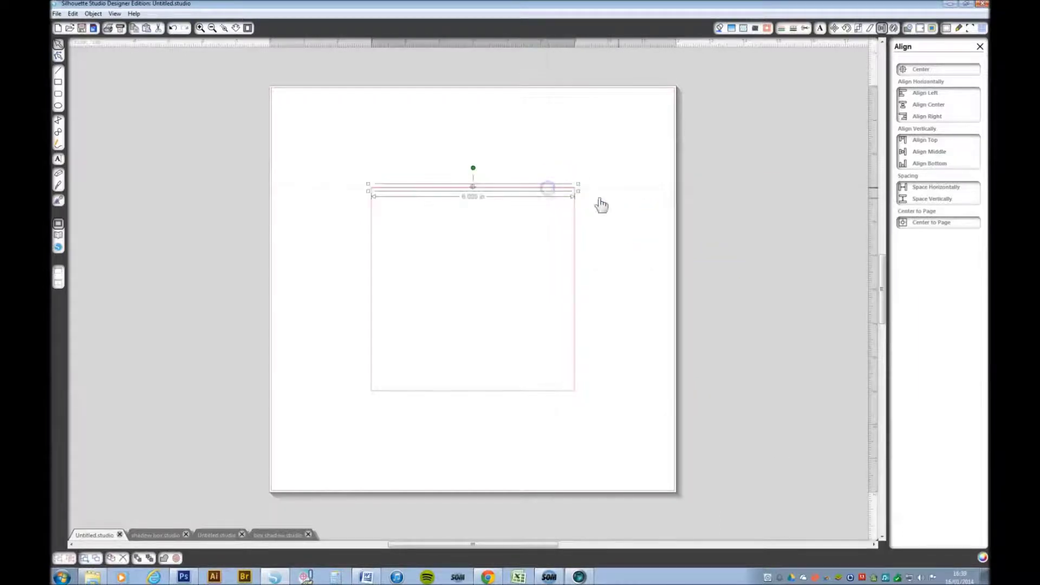
Step: Open Replicate's advanced options and set Number of Copies to 6, checking the template
left_click(895, 28)
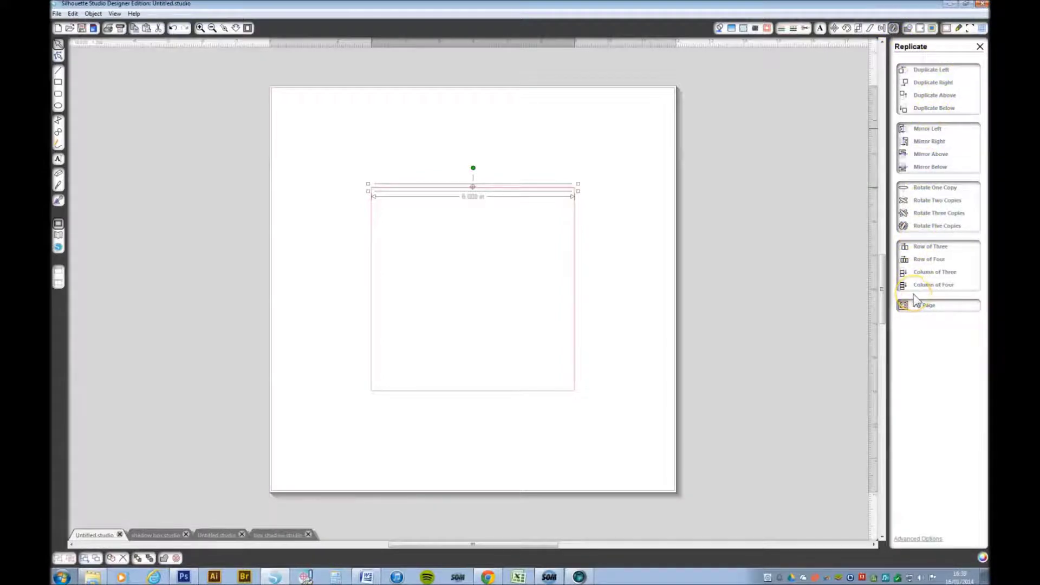
left_click(915, 540)
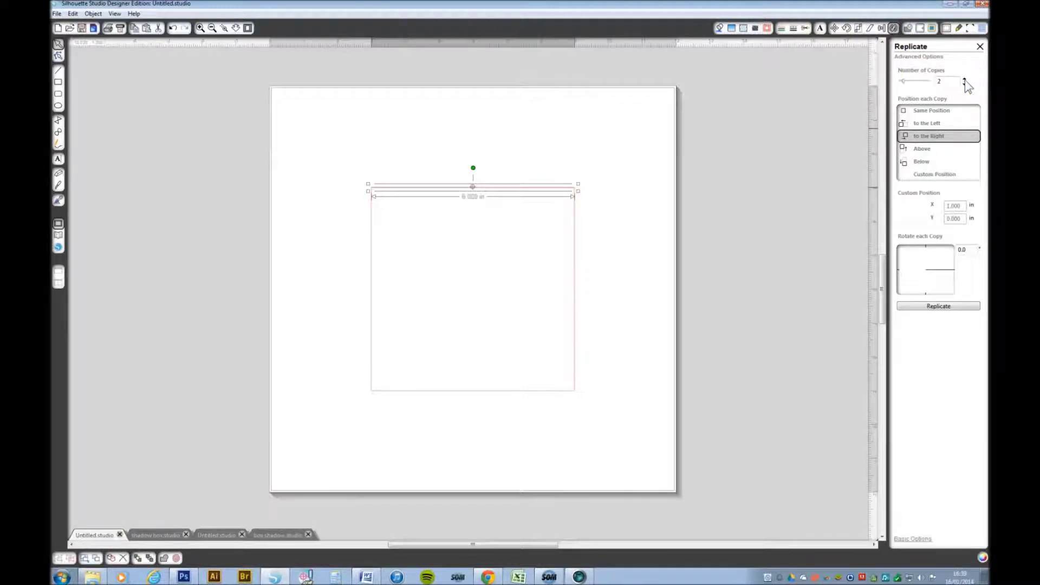
left_click(965, 79)
left_click(966, 79)
left_click(965, 79)
left_click(154, 536)
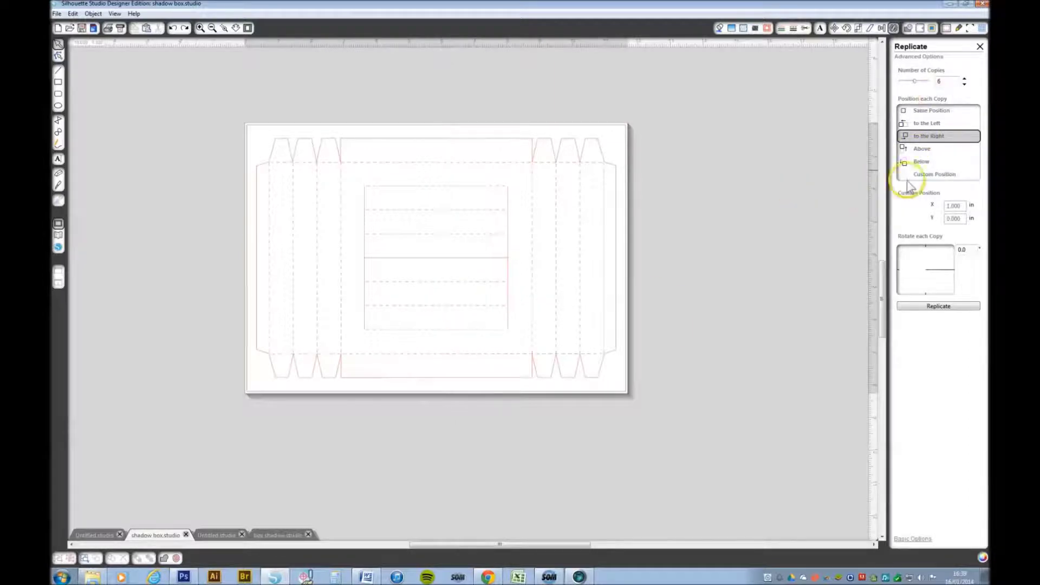
left_click(85, 535)
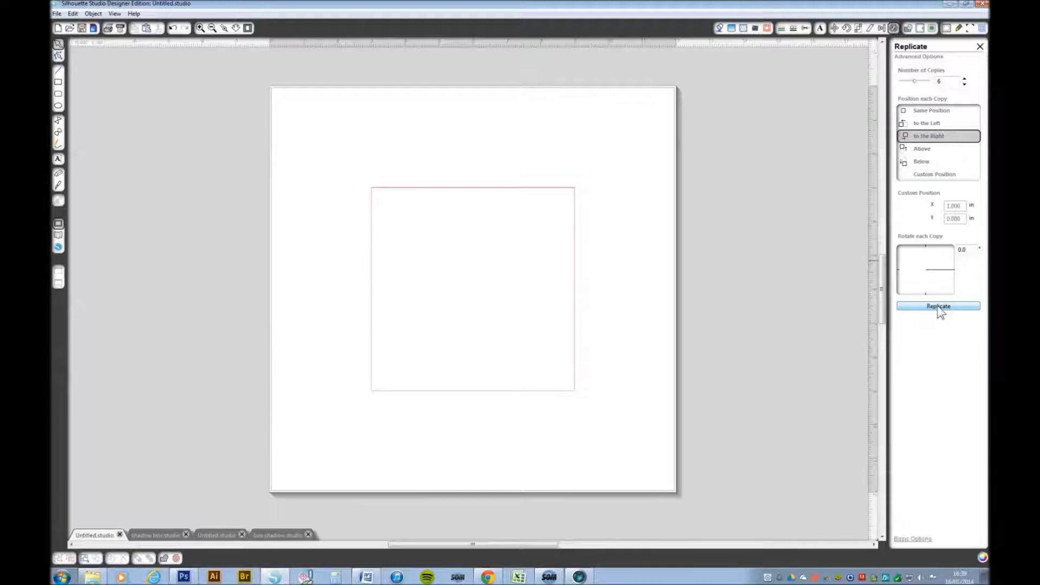
Step: Try replicating the top line, undoing rightward copies and switching to Custom Position
left_click(940, 308)
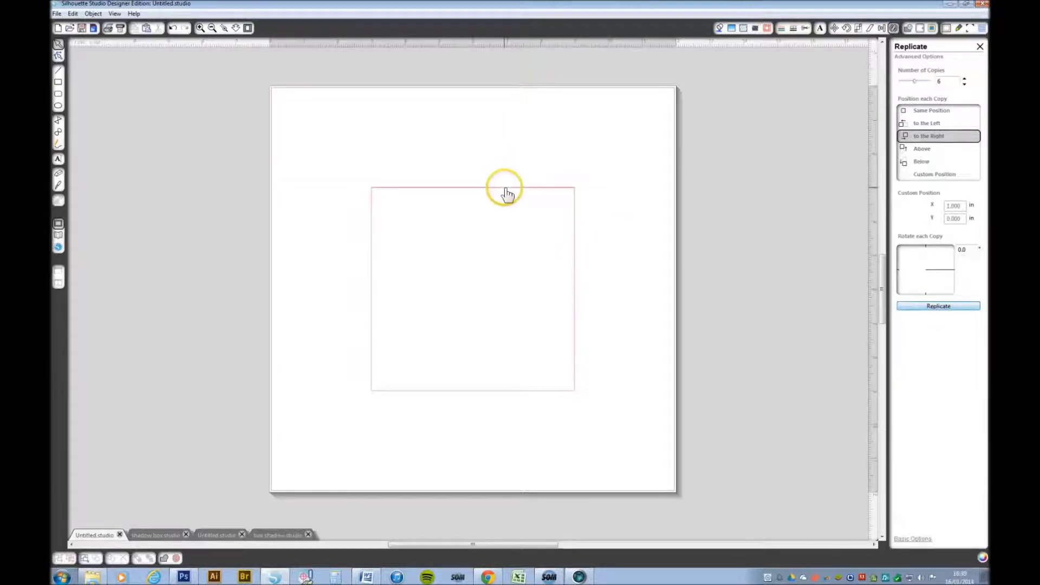
left_click(506, 188)
left_click(940, 307)
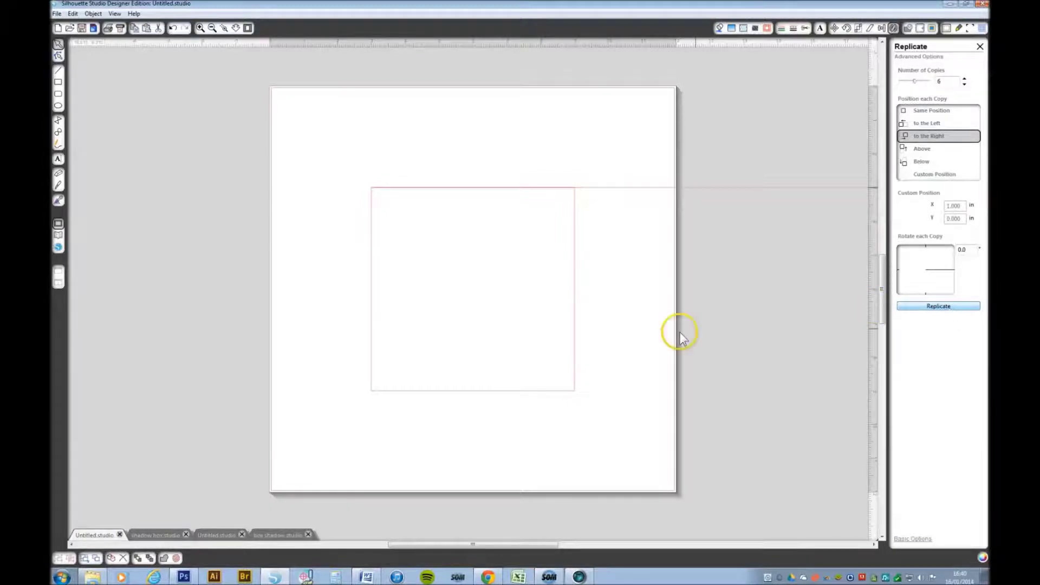
key("ctrl+z")
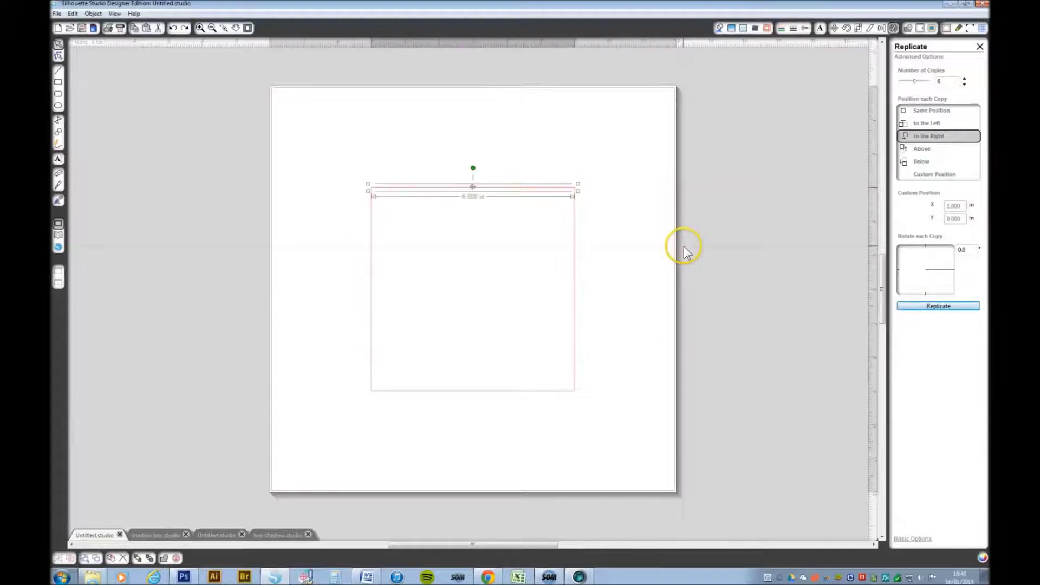
left_click(962, 206)
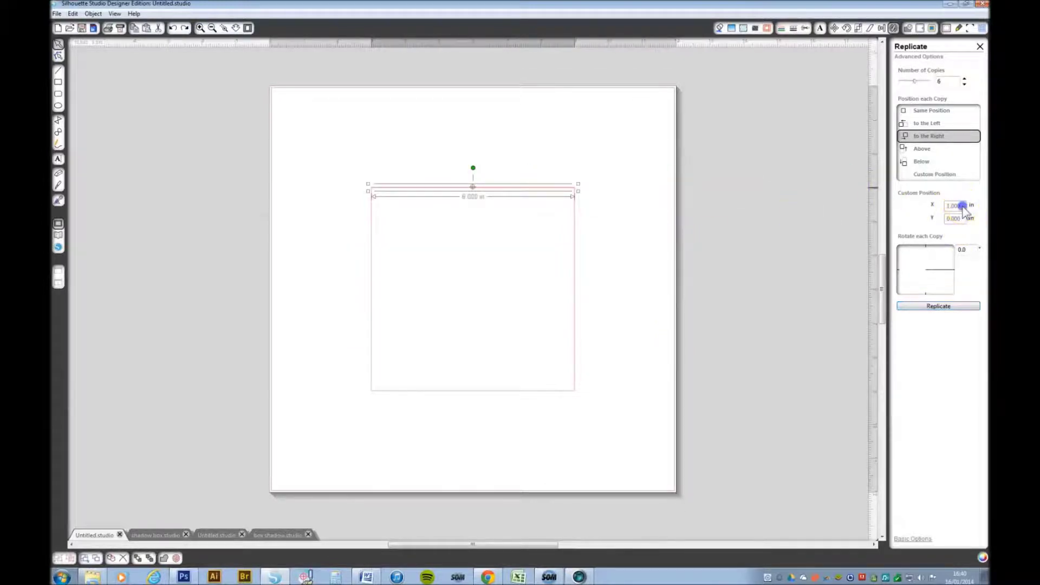
left_click(934, 174)
left_click(934, 178)
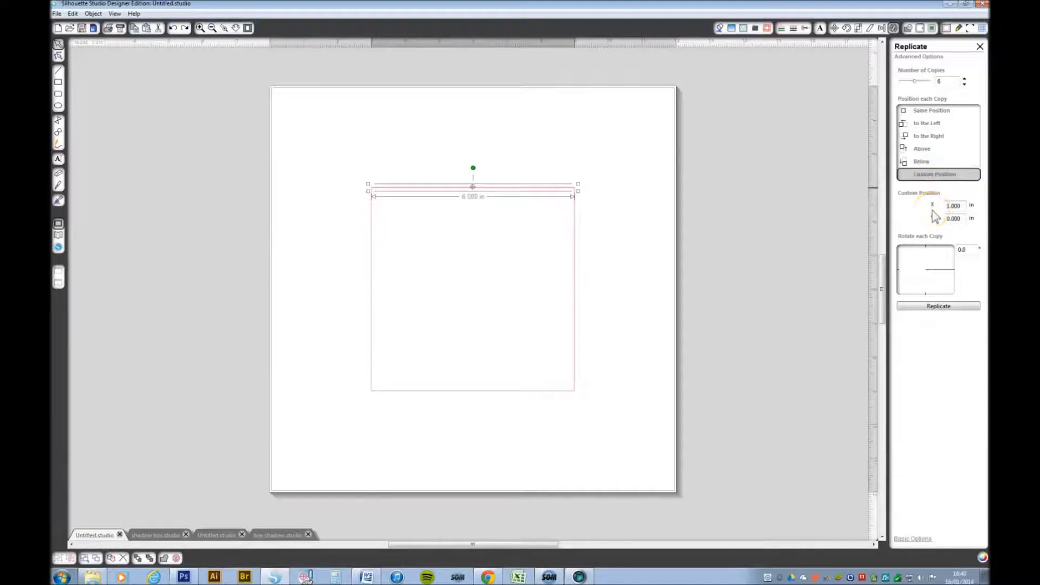
left_click(939, 306)
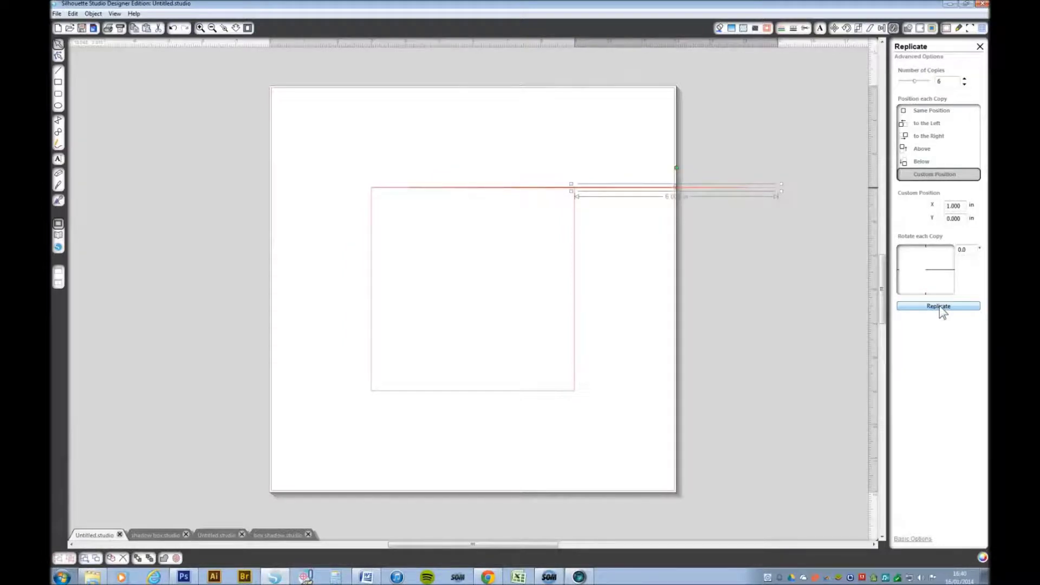
Step: Set the offset to X 0, Y 1 in and replicate the top line six times downward
key("ctrl+z")
left_click(941, 207)
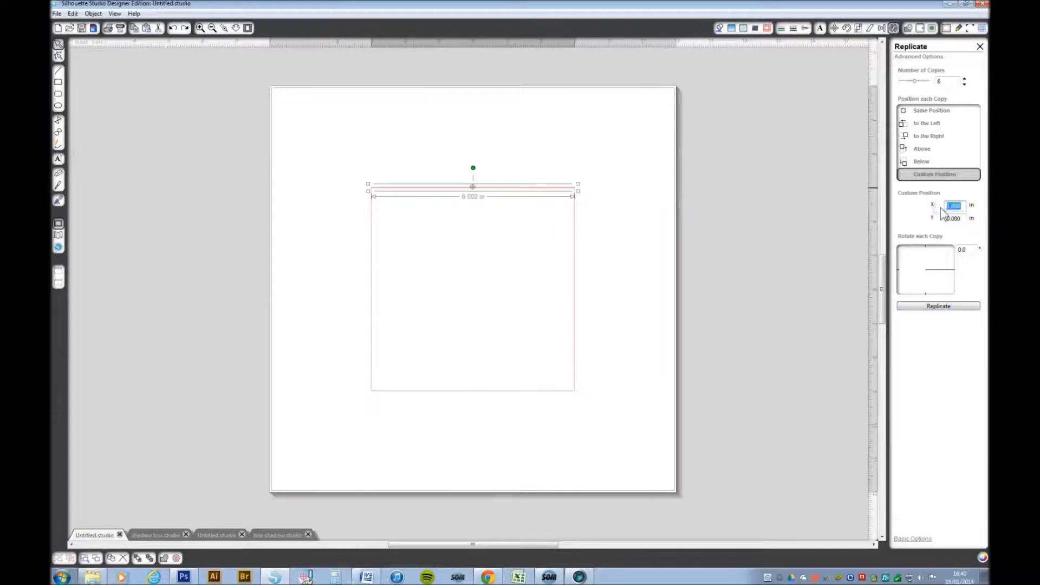
type("0")
left_click(949, 218)
left_click(939, 306)
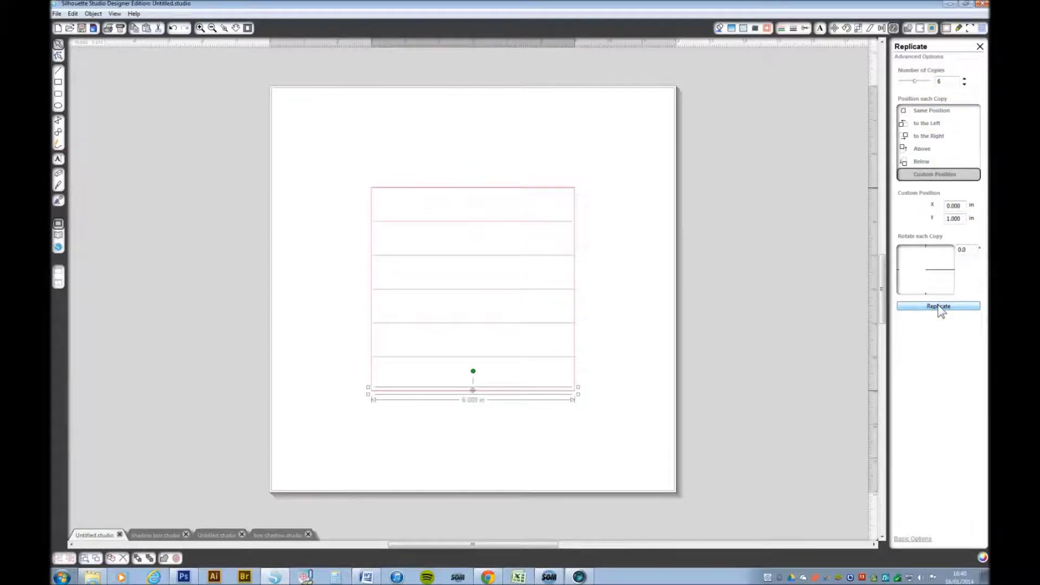
left_click(327, 128)
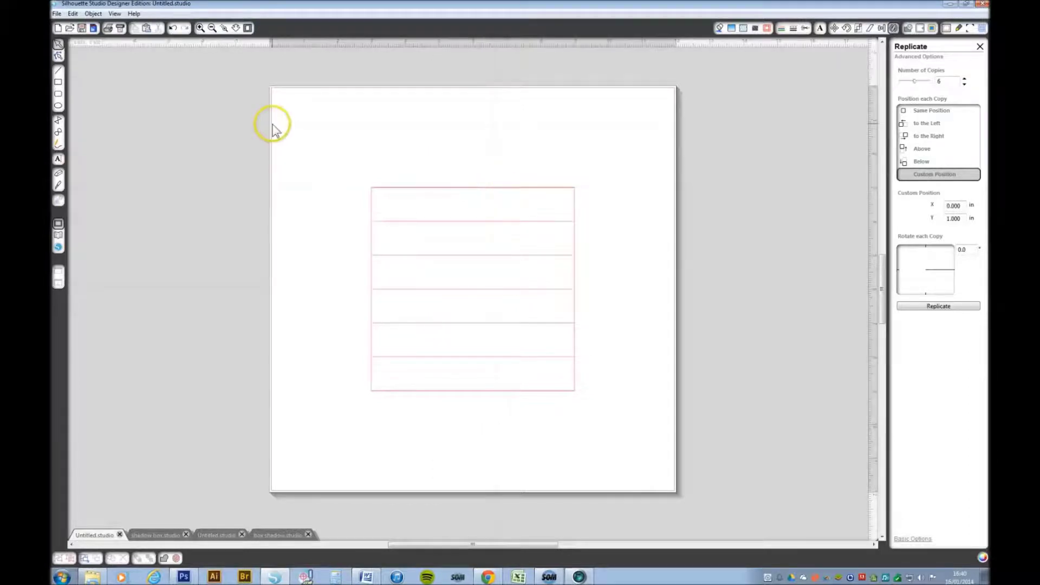
Step: Marquee-select the lines in the square and apply a dashed line style to them
left_click_drag(318, 135, 611, 425)
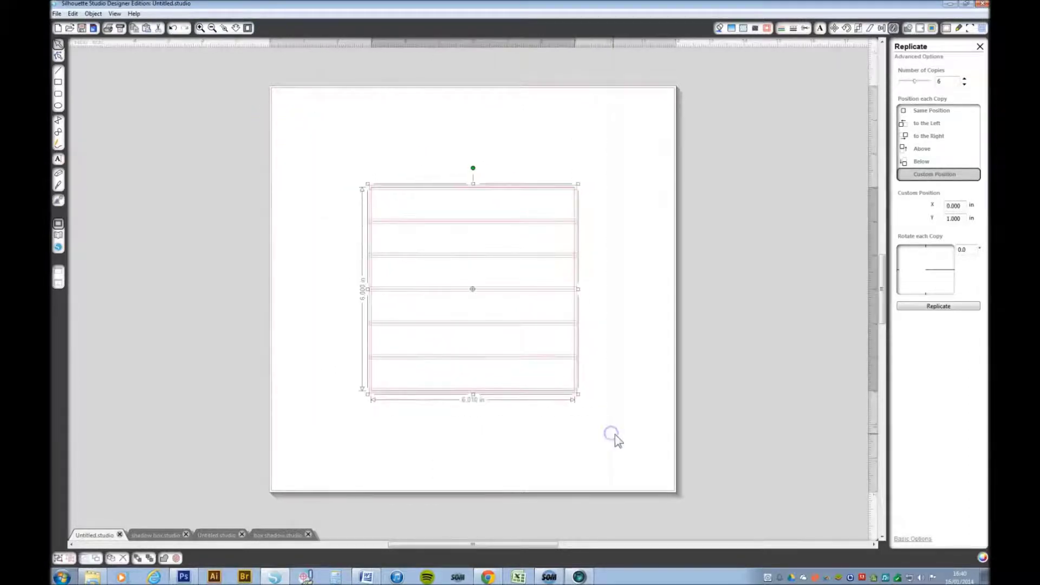
left_click(573, 344)
left_click(563, 297)
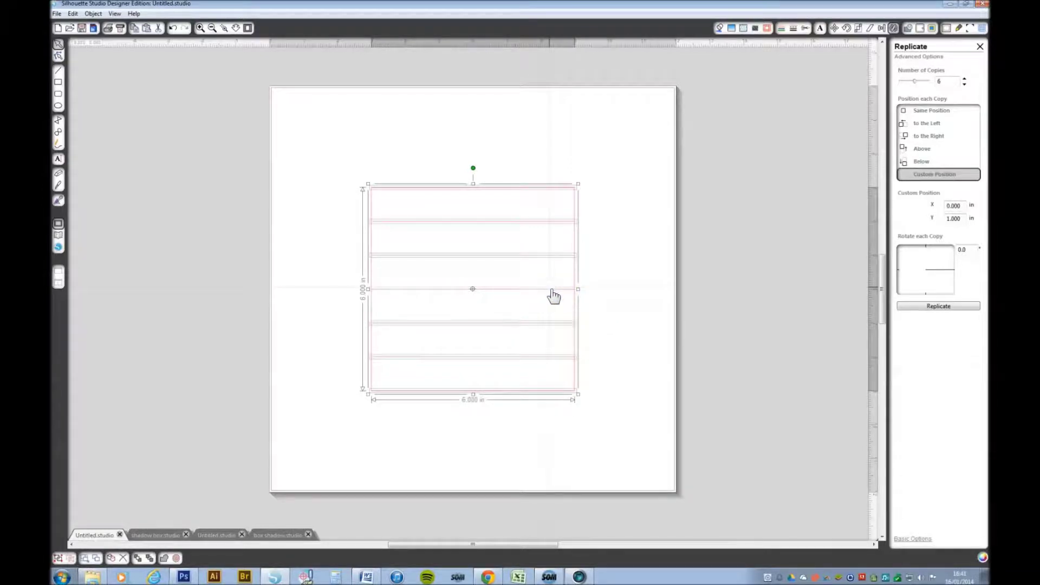
left_click(662, 242)
left_click(794, 30)
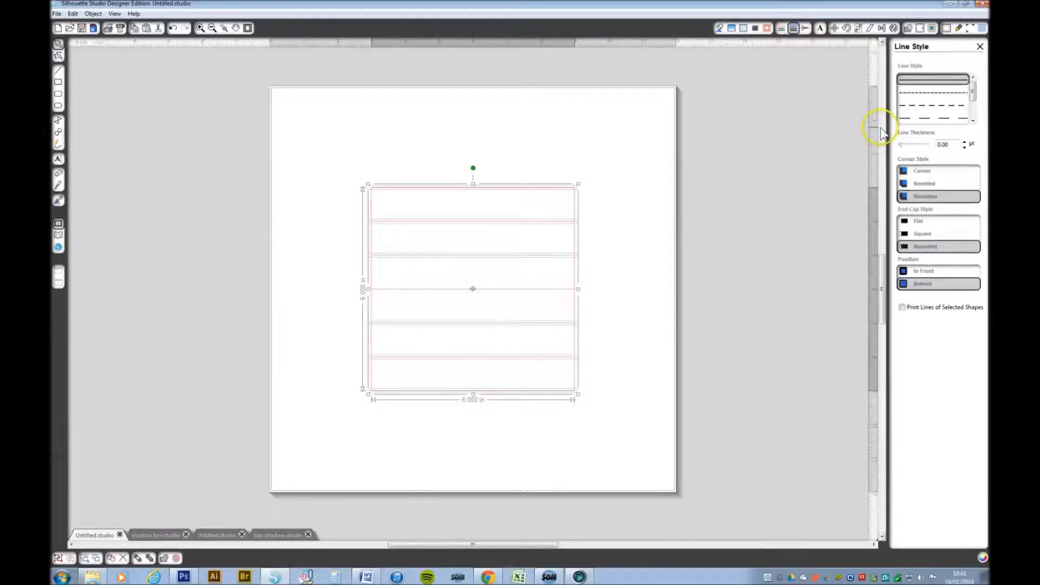
left_click(912, 106)
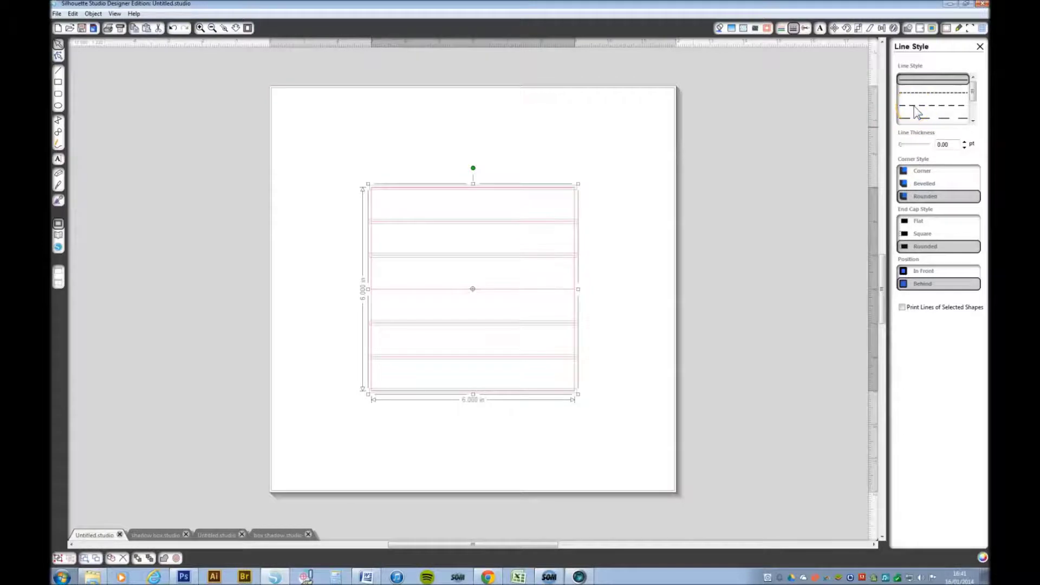
left_click(915, 106)
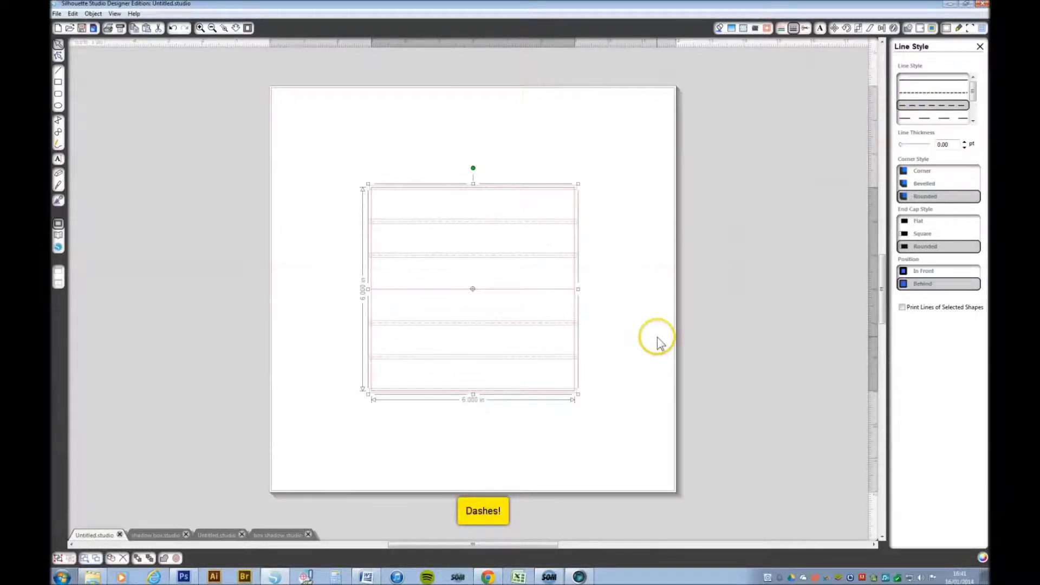
left_click(596, 215)
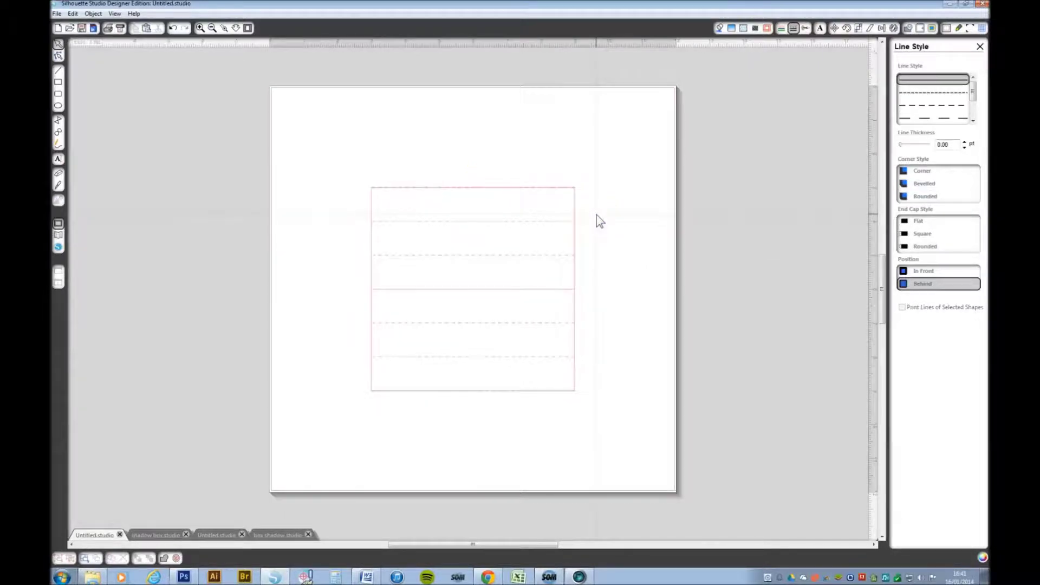
left_click(575, 210)
Step: Drag the square outline off the page, then select the top and bottom dashed lines together
left_click_drag(574, 214, 181, 193)
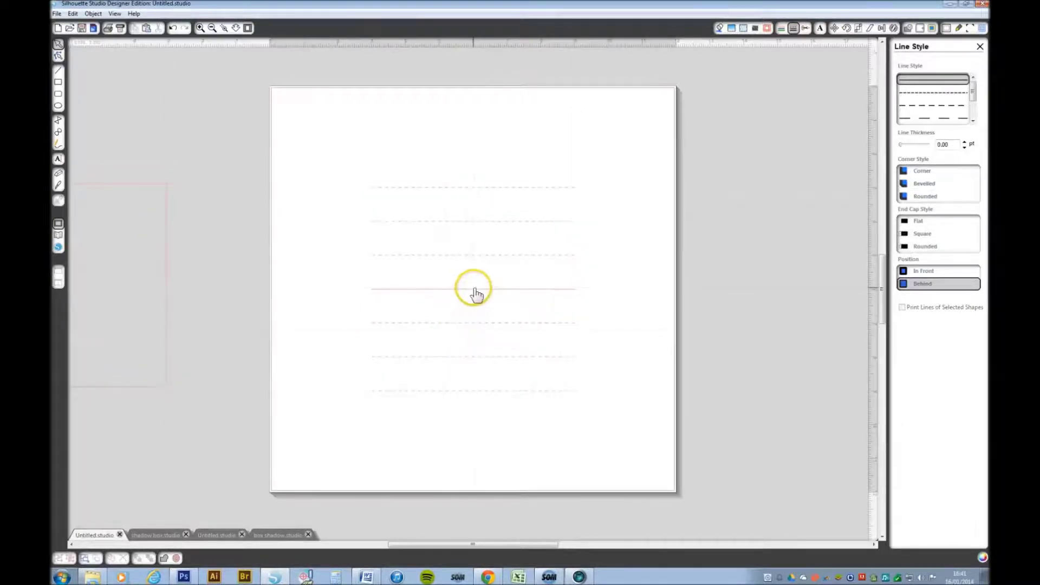
left_click(561, 195)
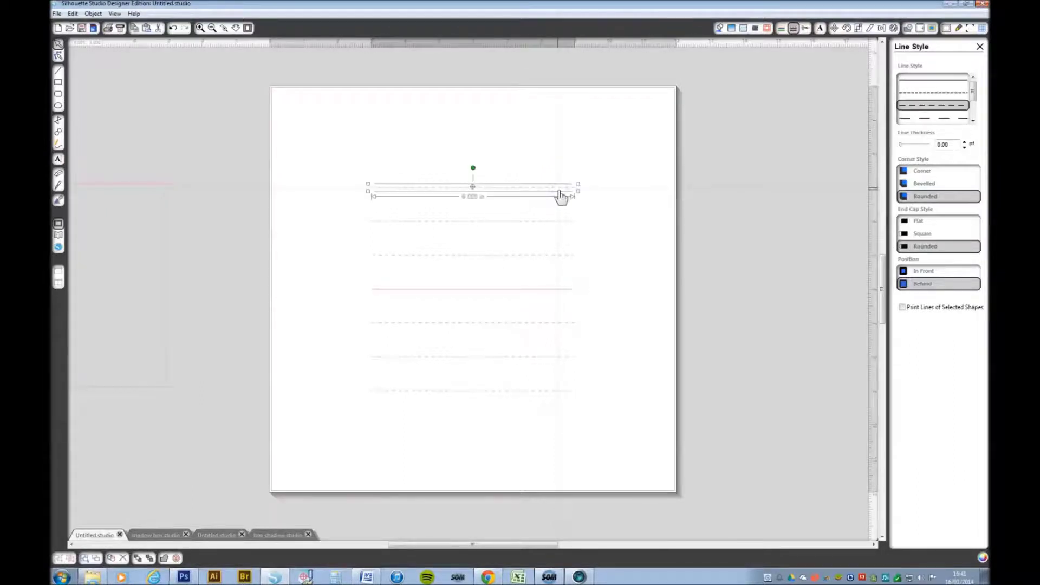
left_click(519, 404)
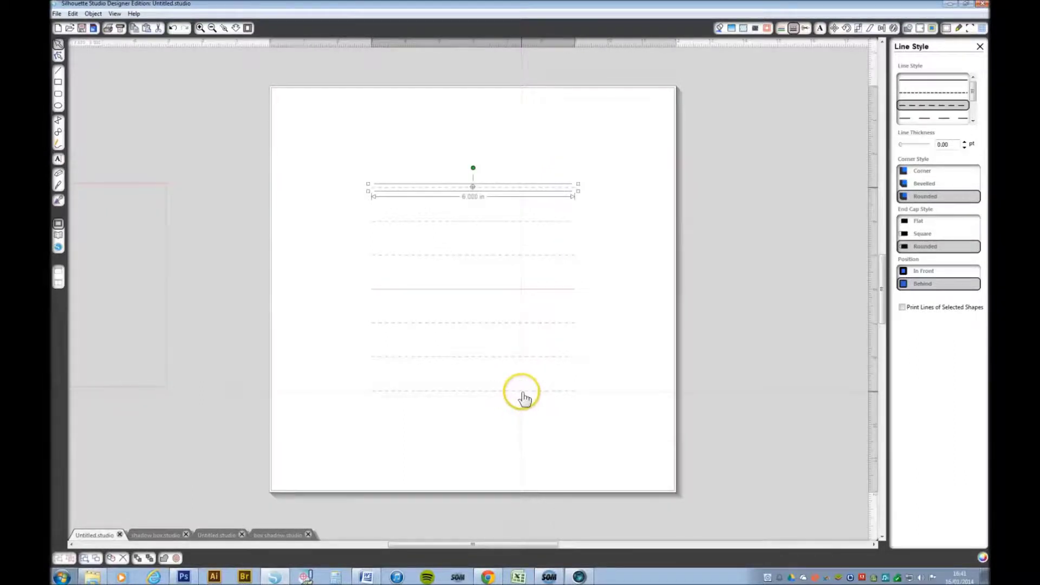
left_click(523, 392, "shift")
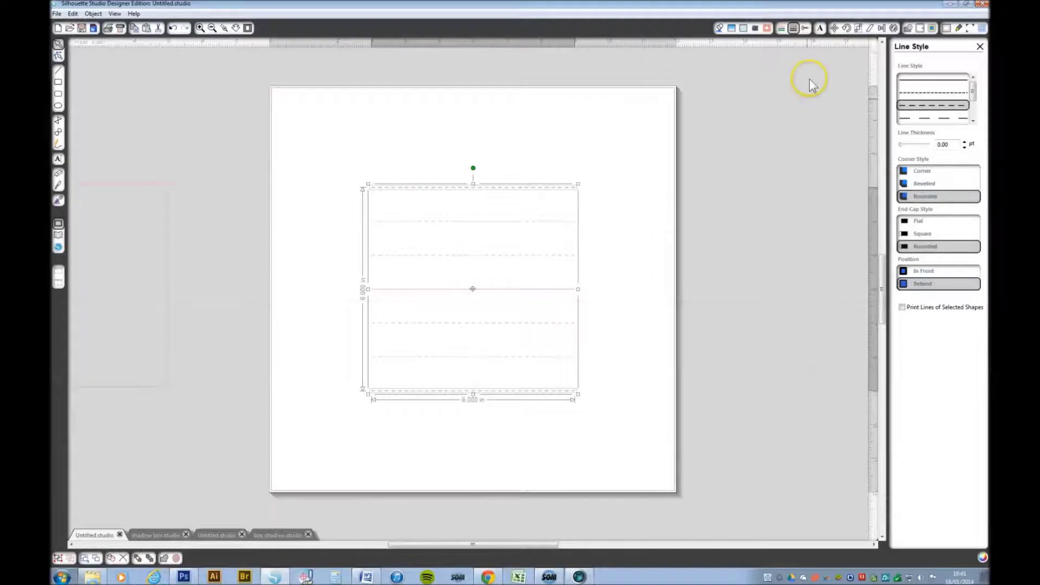
Step: Rotate the selected lines to 90° and give them a solid line style
left_click(847, 29)
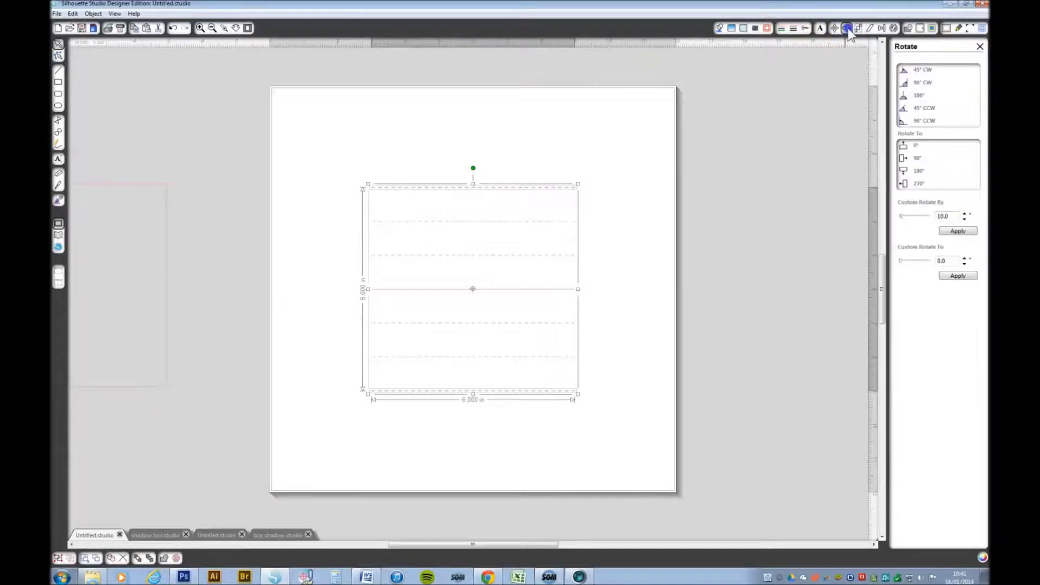
left_click(919, 158)
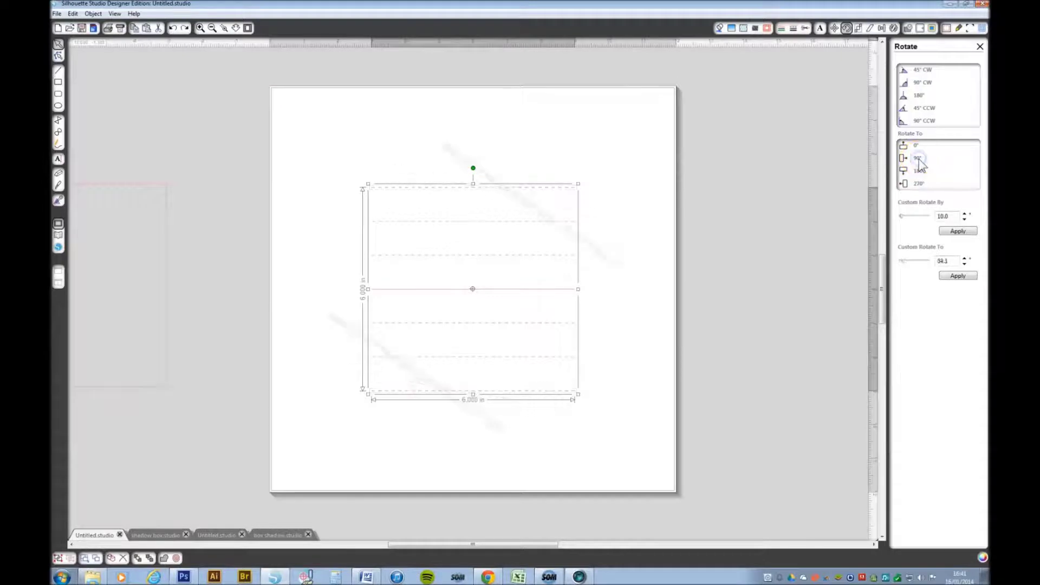
left_click(793, 28)
left_click(912, 80)
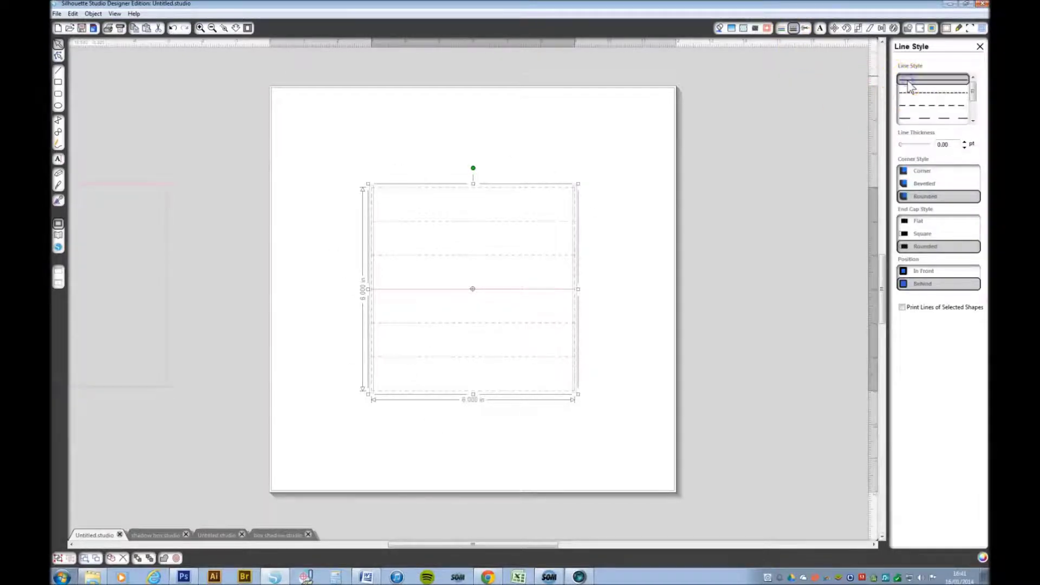
left_click(281, 430)
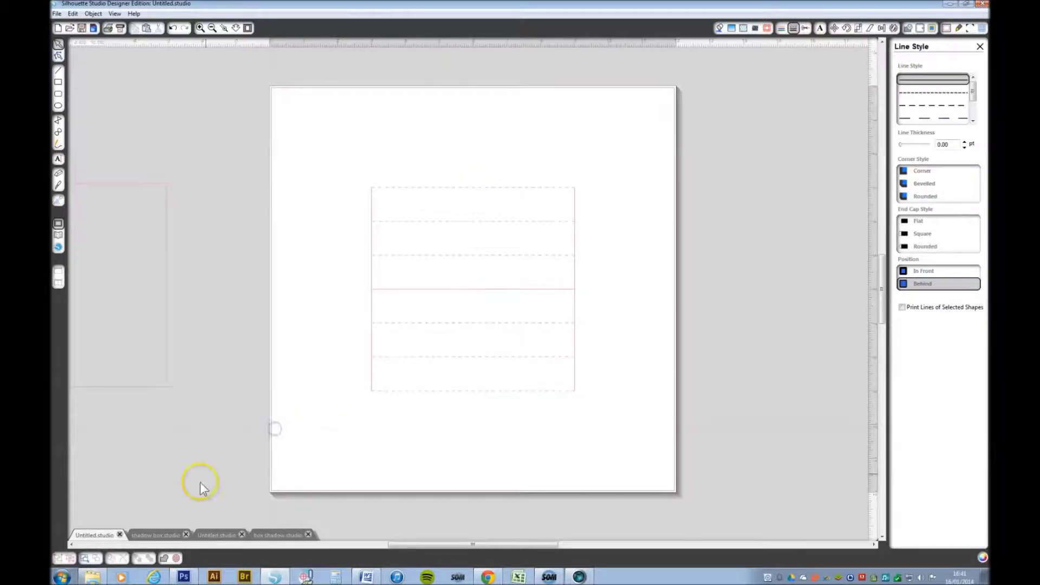
Step: Compare against the shadow box.studio template, then return to the Untitled document
left_click(156, 535)
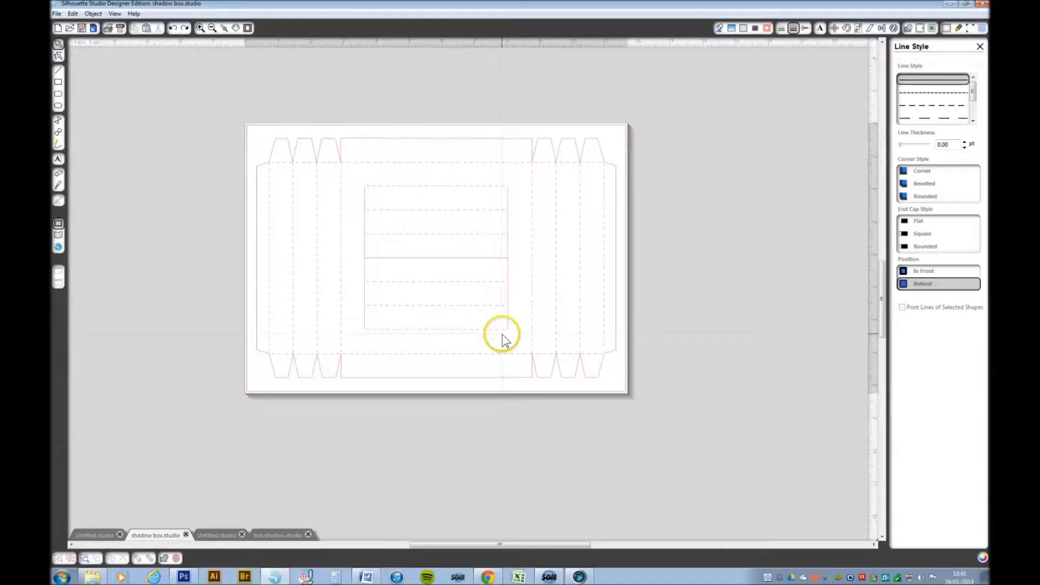
left_click(94, 535)
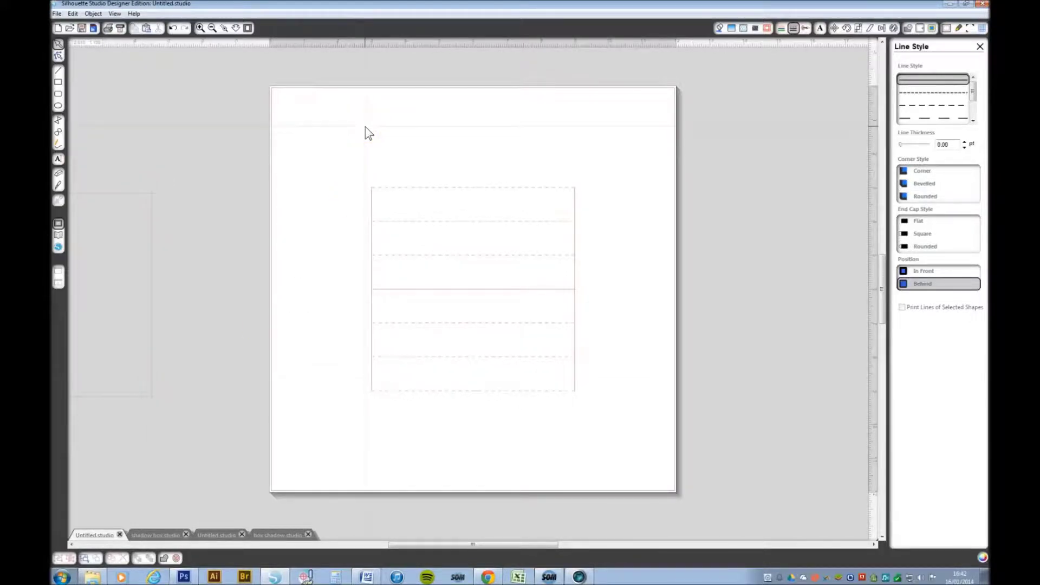
left_click(502, 190)
Step: Select the five horizontal dashed lines and set their width to 5.8 in
left_click(504, 217)
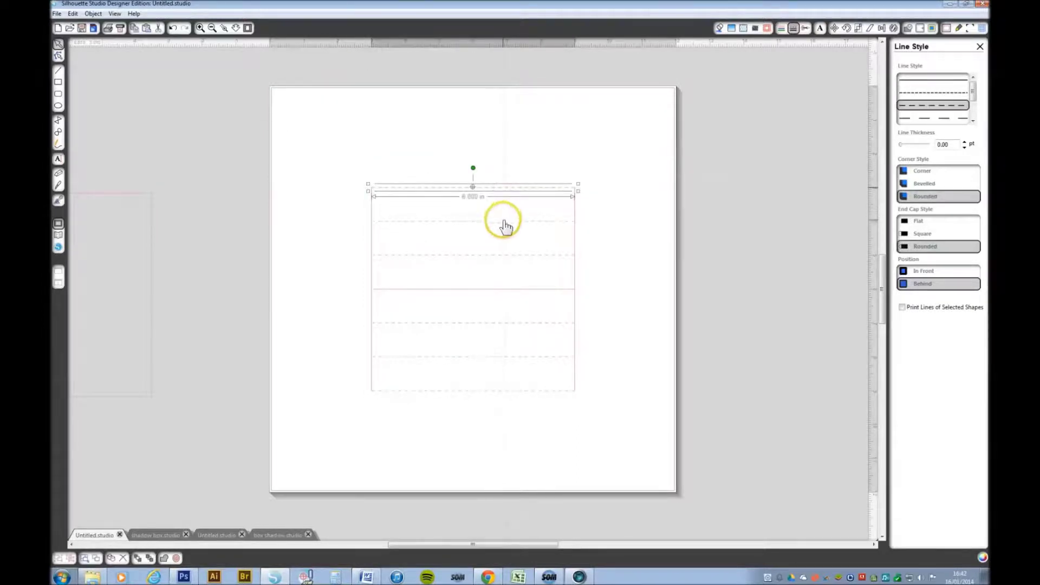
left_click(506, 255, "shift")
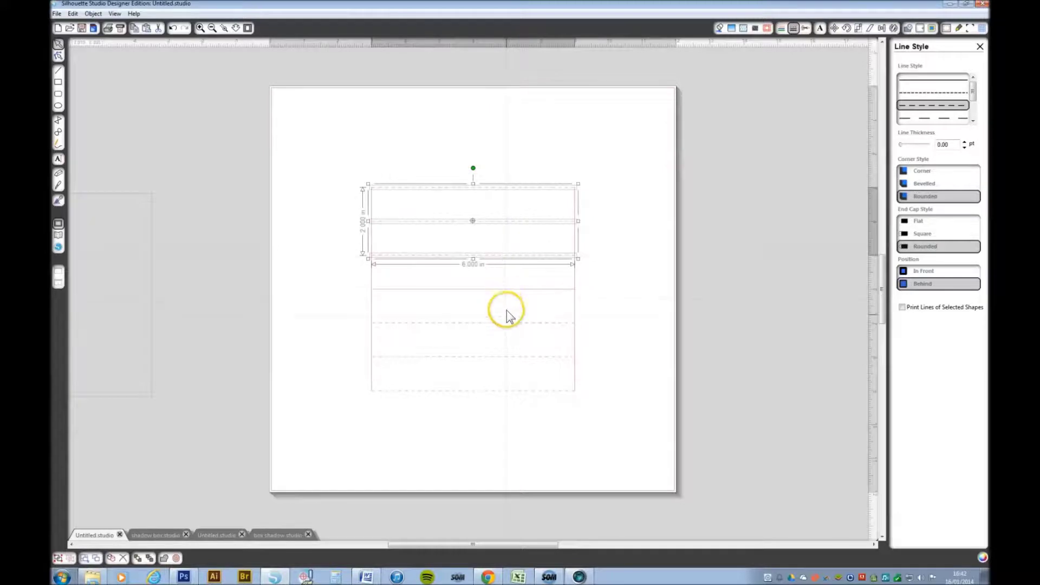
left_click(504, 324, "shift")
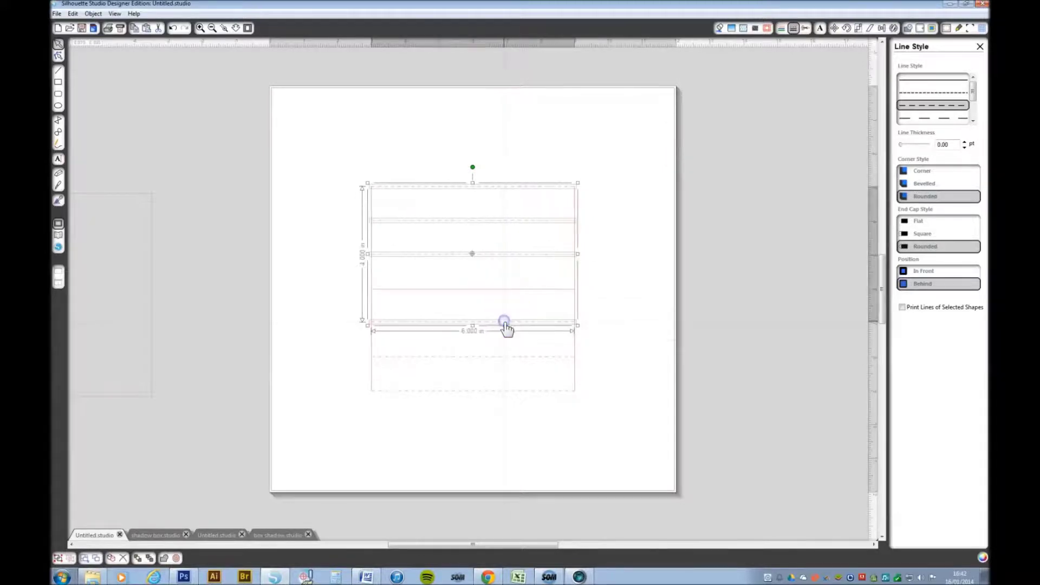
left_click(504, 356, "shift")
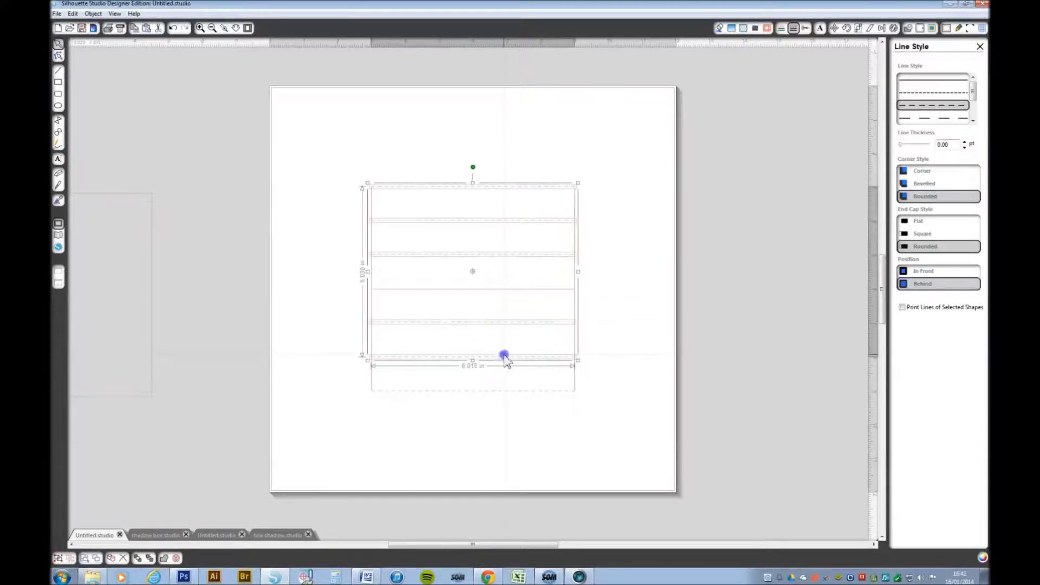
left_click(508, 391, "shift")
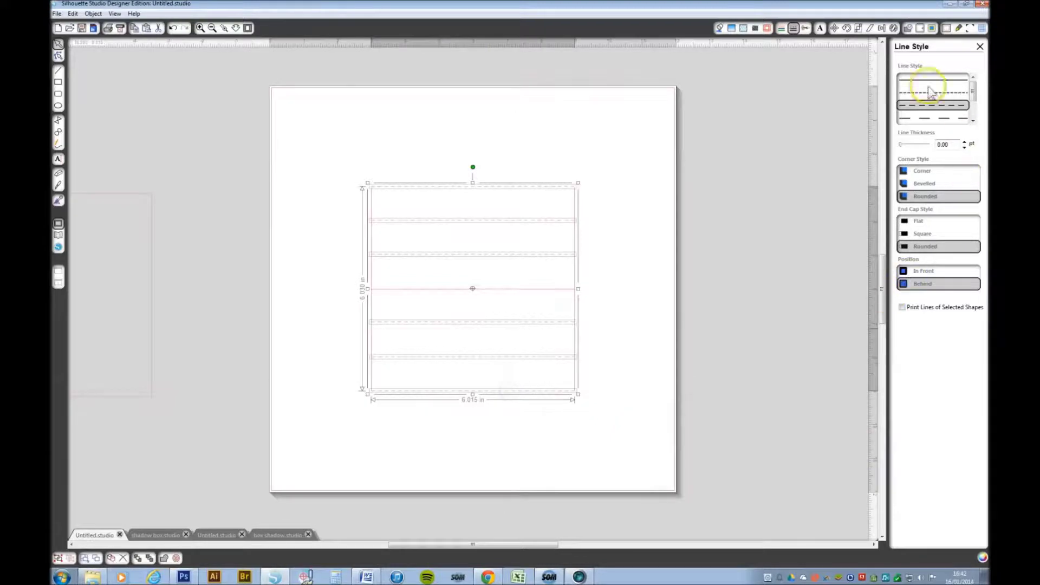
left_click(859, 28)
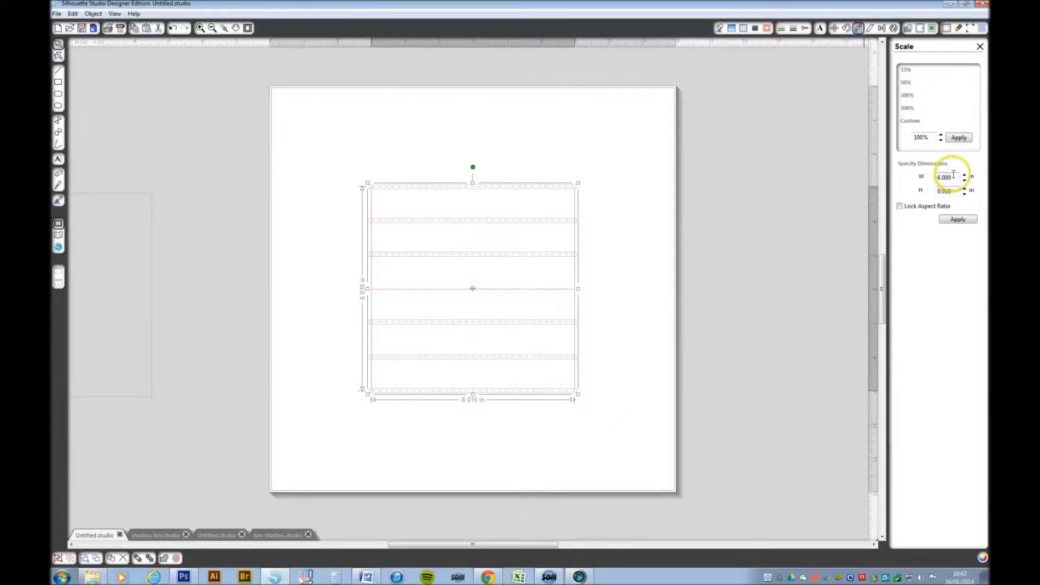
double_click(937, 178)
type("5.8")
left_click(952, 220)
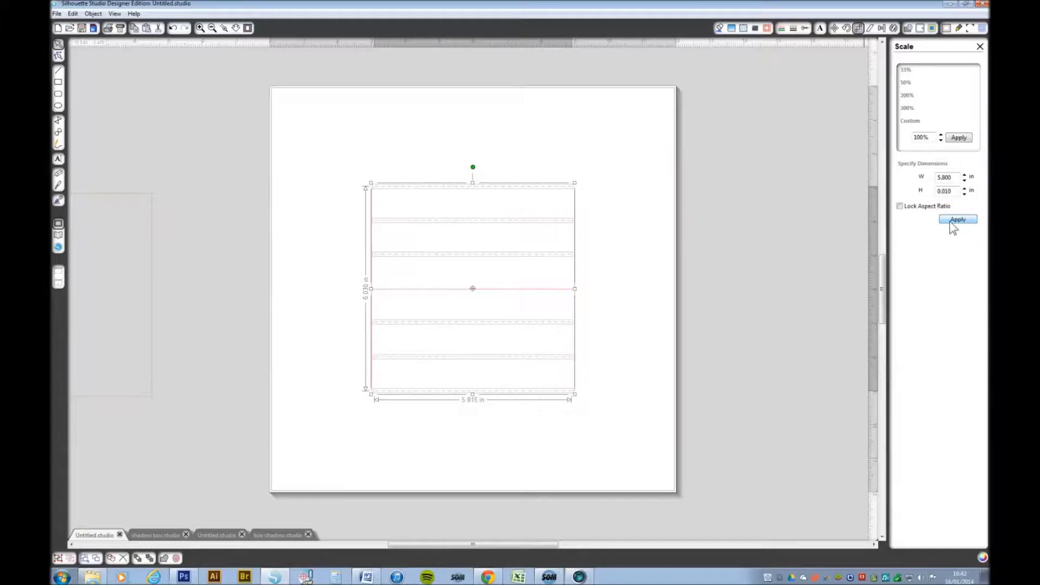
left_click(723, 281)
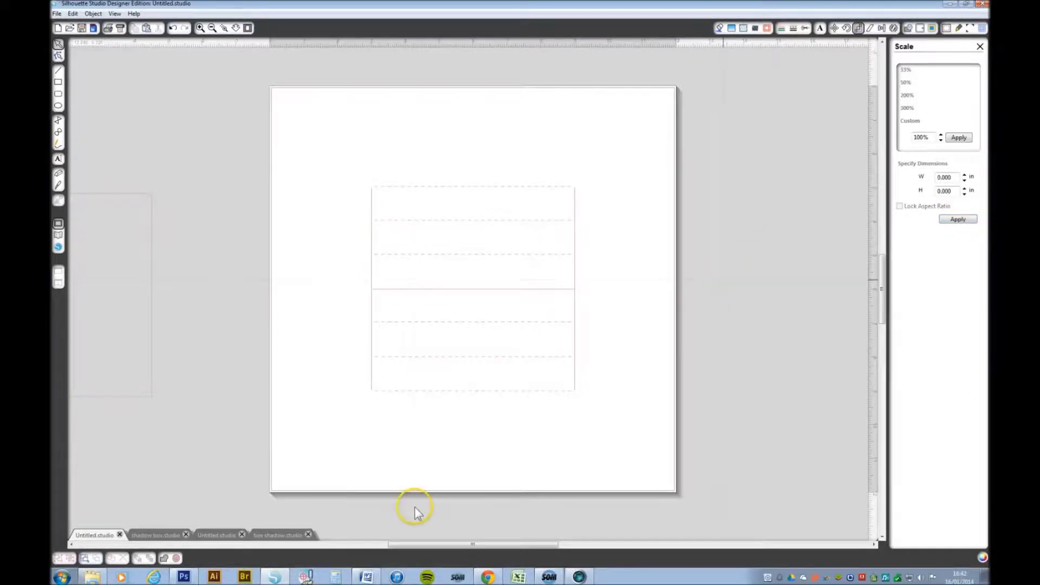
Step: Move the spare line from left of the page onto the design's right edge
left_click(147, 535)
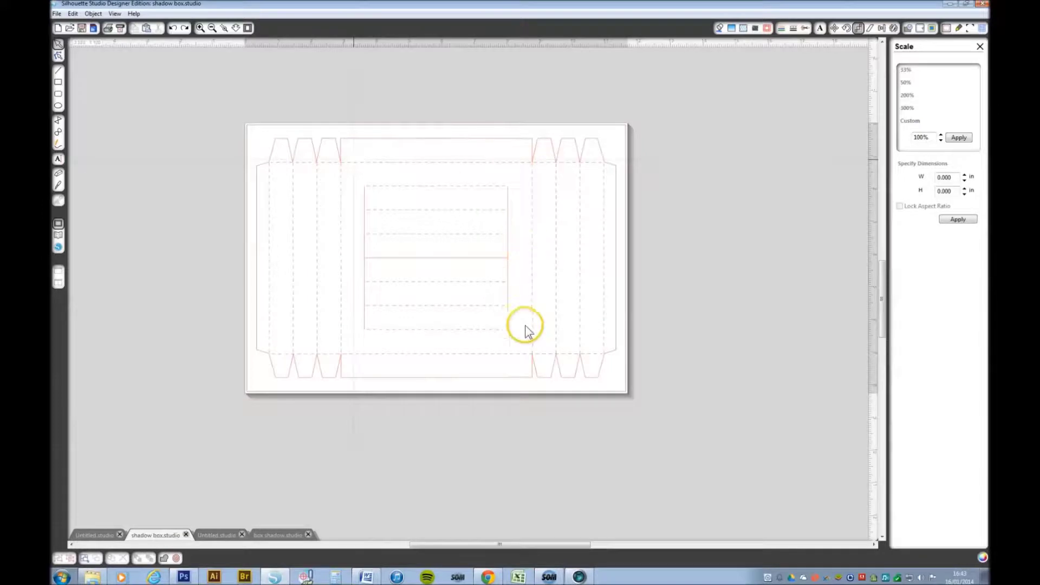
left_click(97, 536)
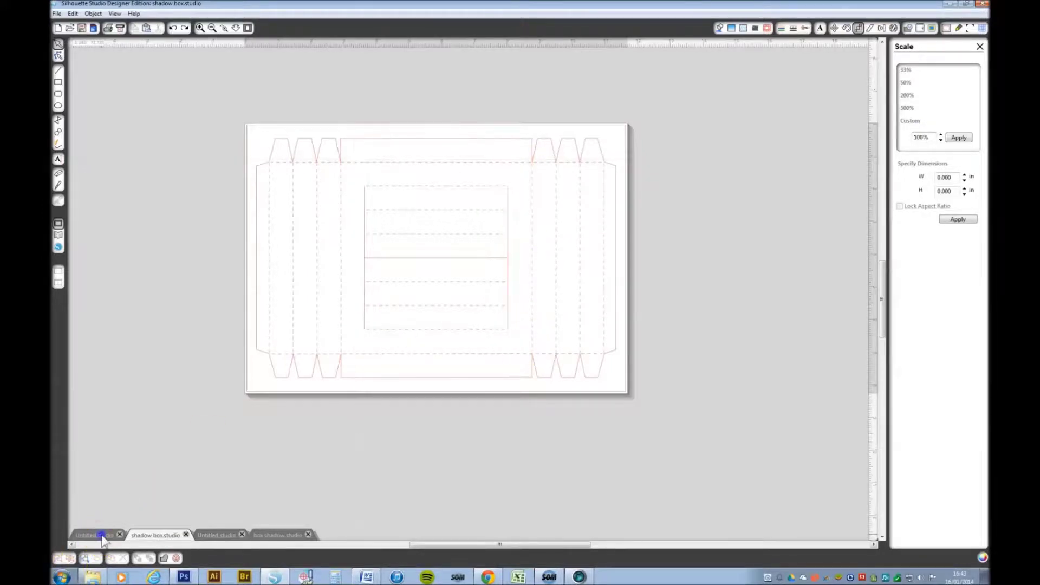
left_click(156, 359)
left_click_drag(157, 359, 574, 356)
left_click(836, 193)
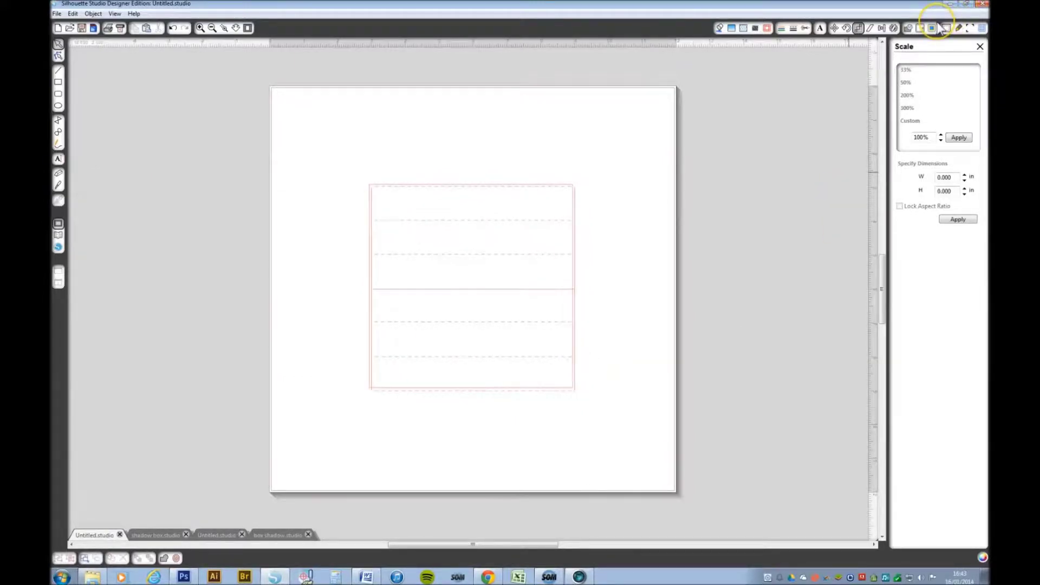
Step: Resize the outer square to 8 × 8 in and centre it on the page
double_click(947, 177)
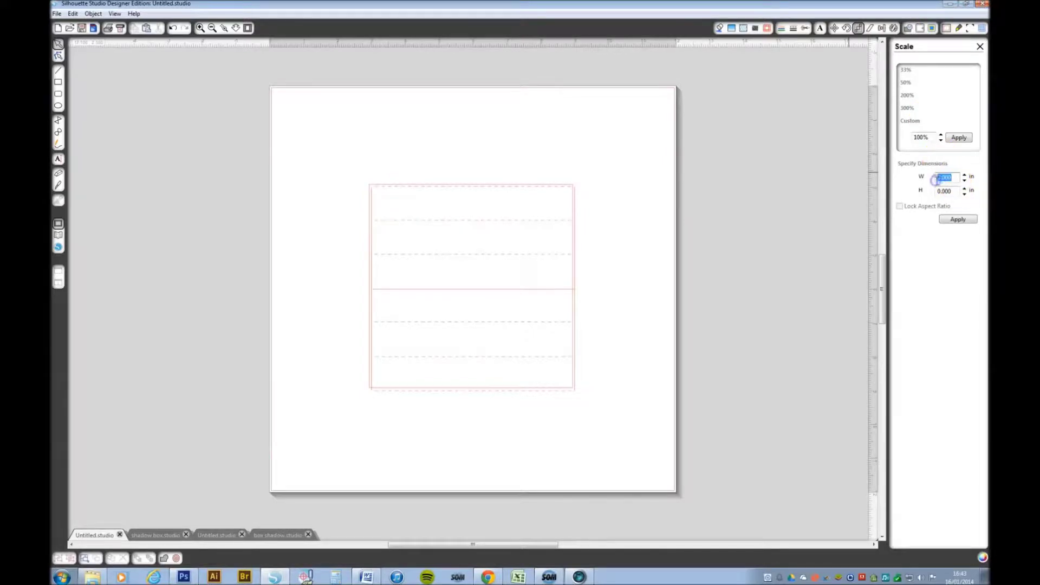
left_click(899, 208)
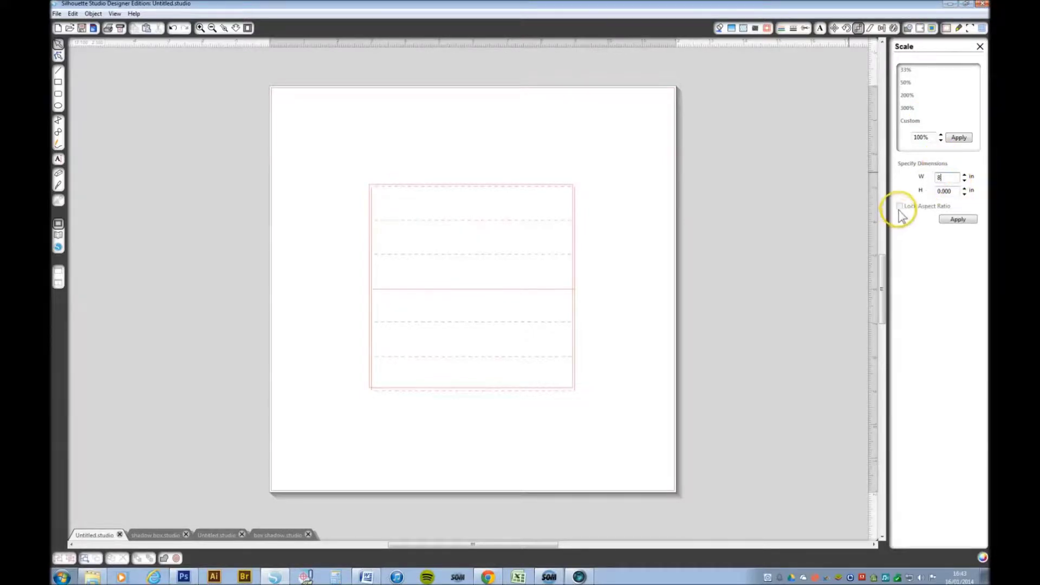
left_click(949, 221)
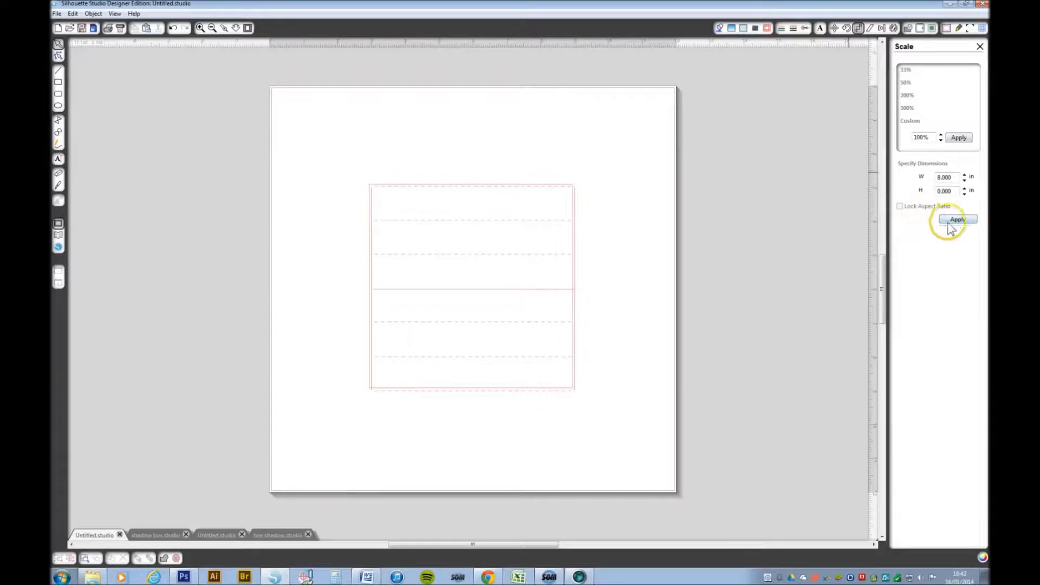
left_click(571, 186)
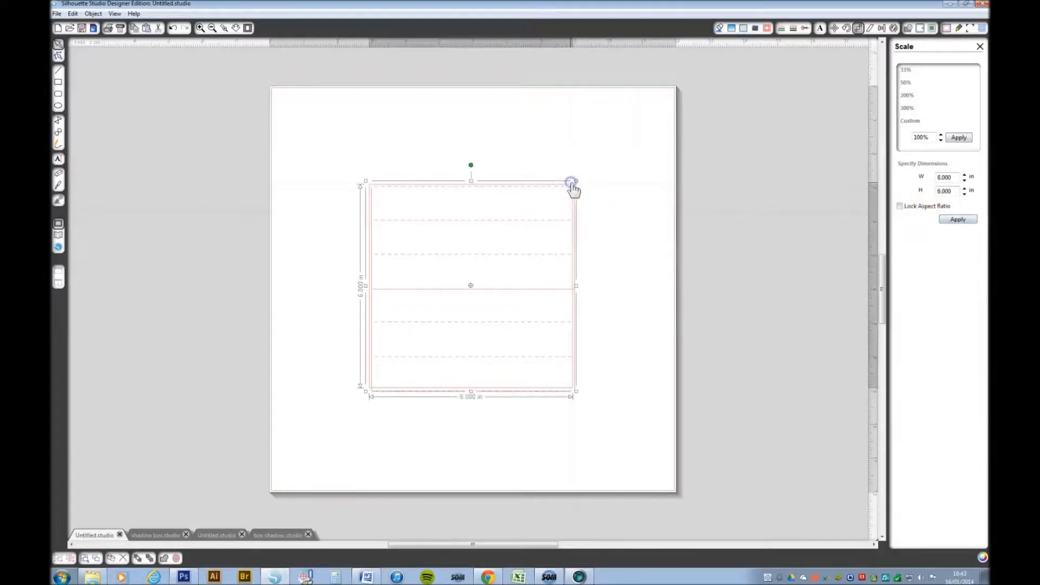
double_click(944, 177)
type("8")
double_click(946, 191)
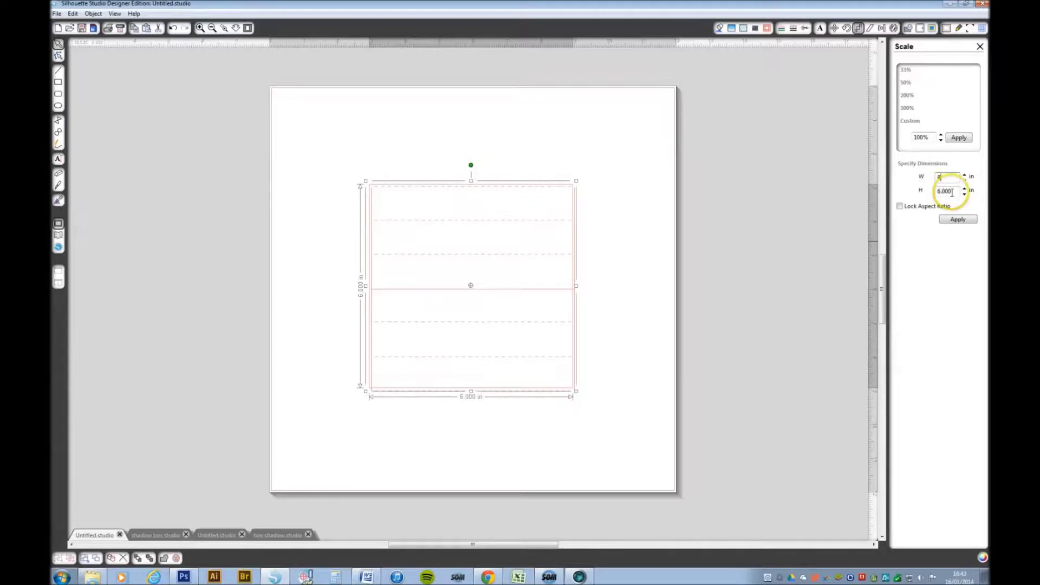
type("8")
left_click(900, 206)
left_click(946, 220)
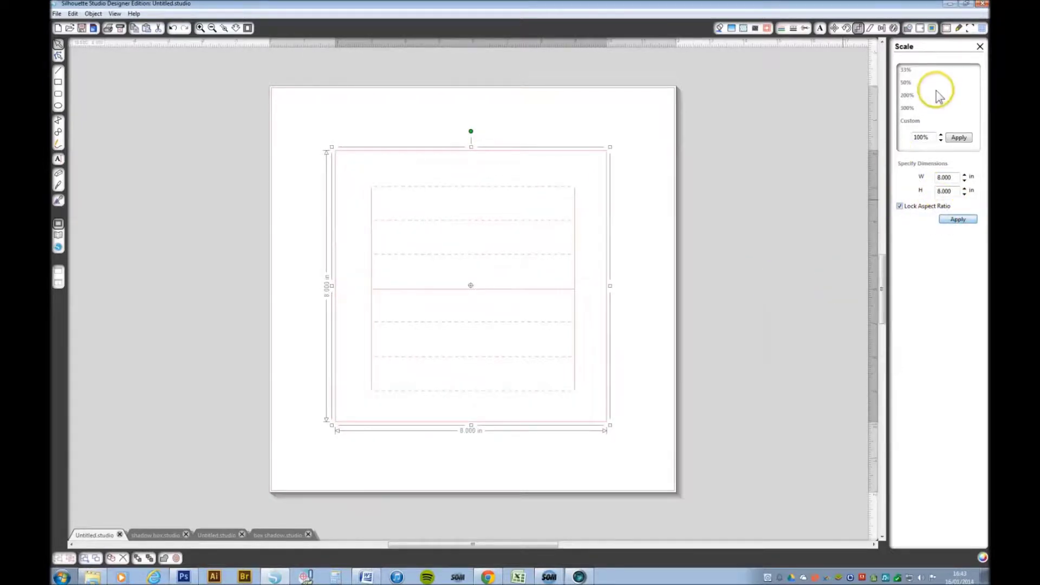
left_click(881, 28)
left_click(924, 222)
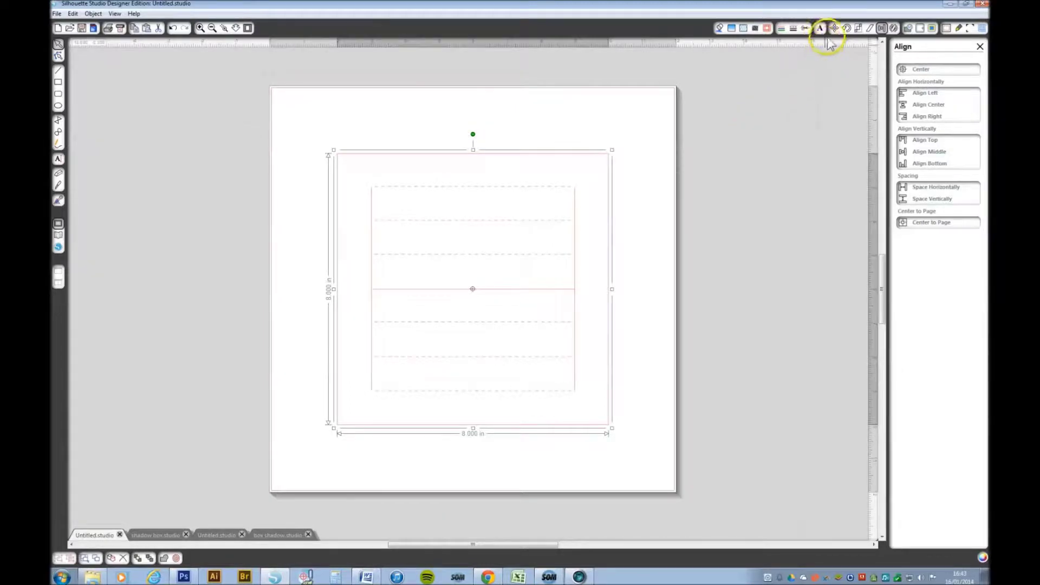
Step: Undo the dashed style on the outer square, keeping a solid outline, and reselect it
left_click(794, 28)
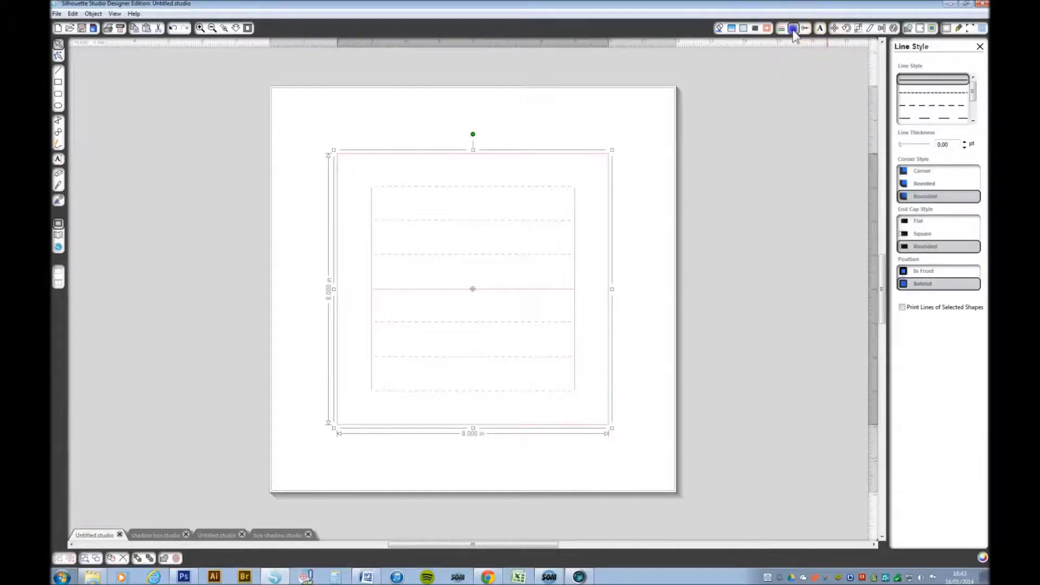
left_click(918, 106)
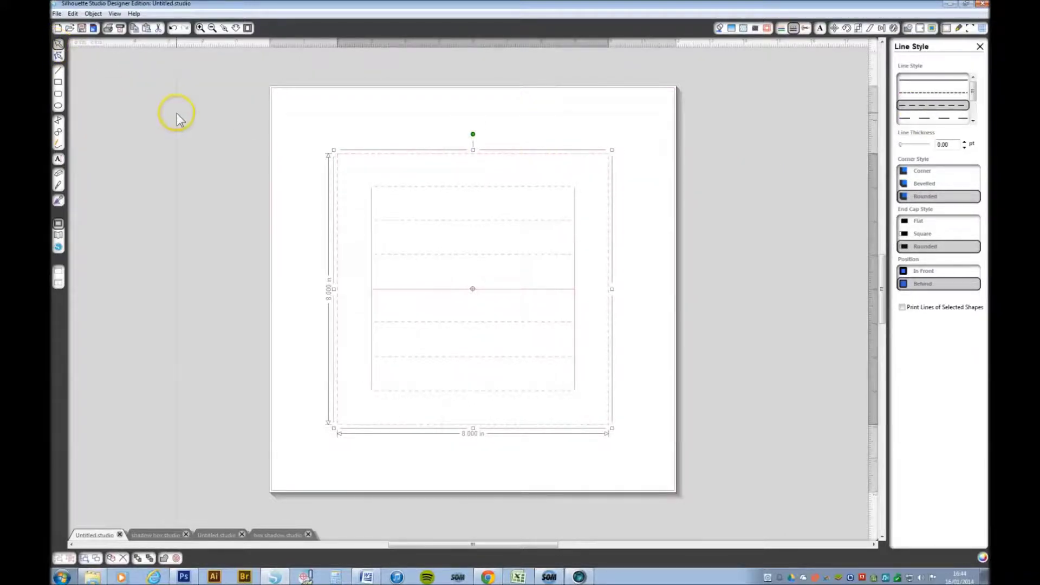
key("ctrl+z")
left_click(705, 209)
key("ctrl+a")
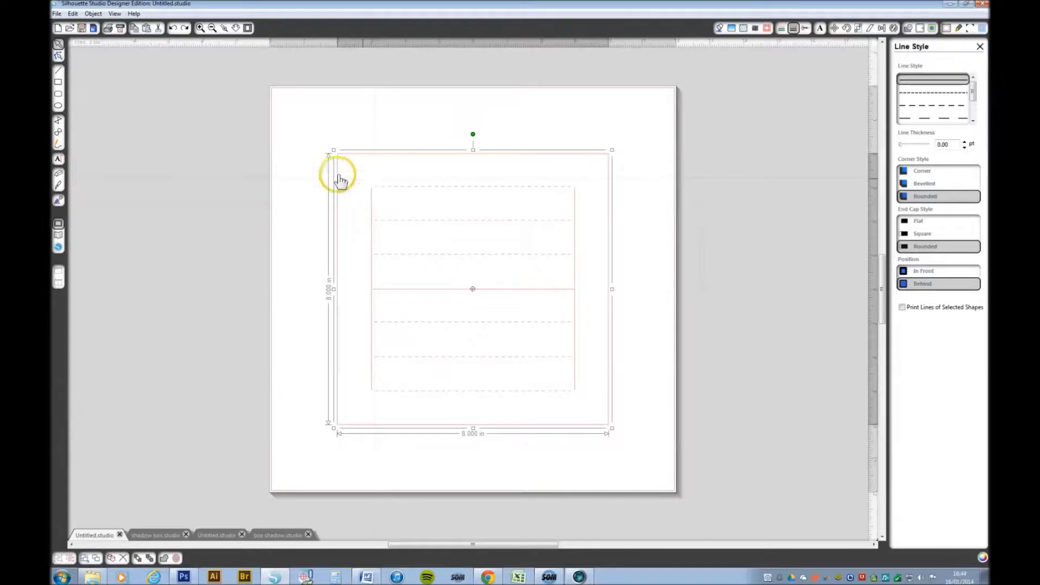
Step: Break the square's path at its top-right, top-left, bottom-left and bottom-right corner points
left_click(58, 59)
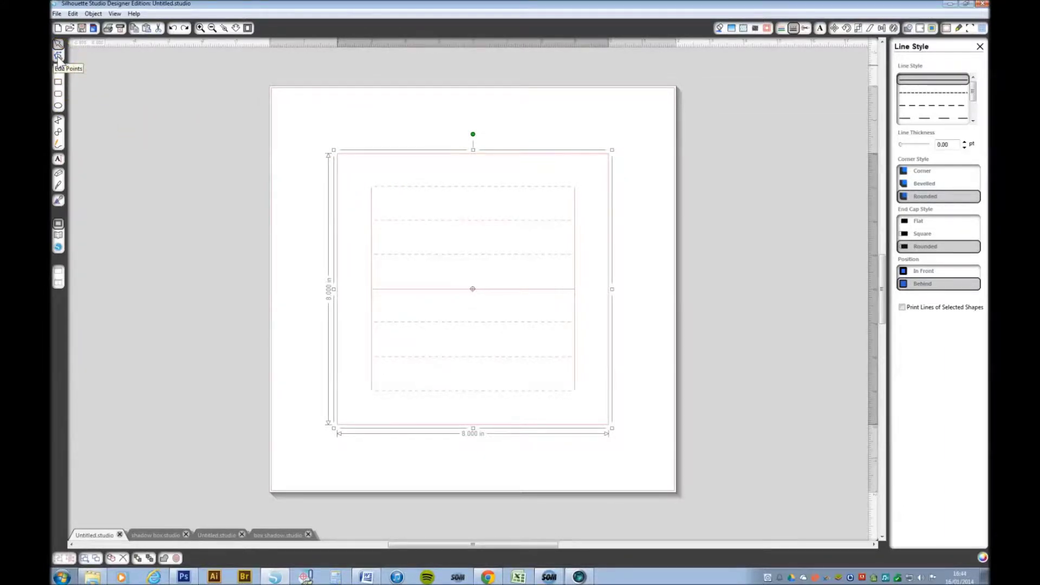
left_click(609, 155)
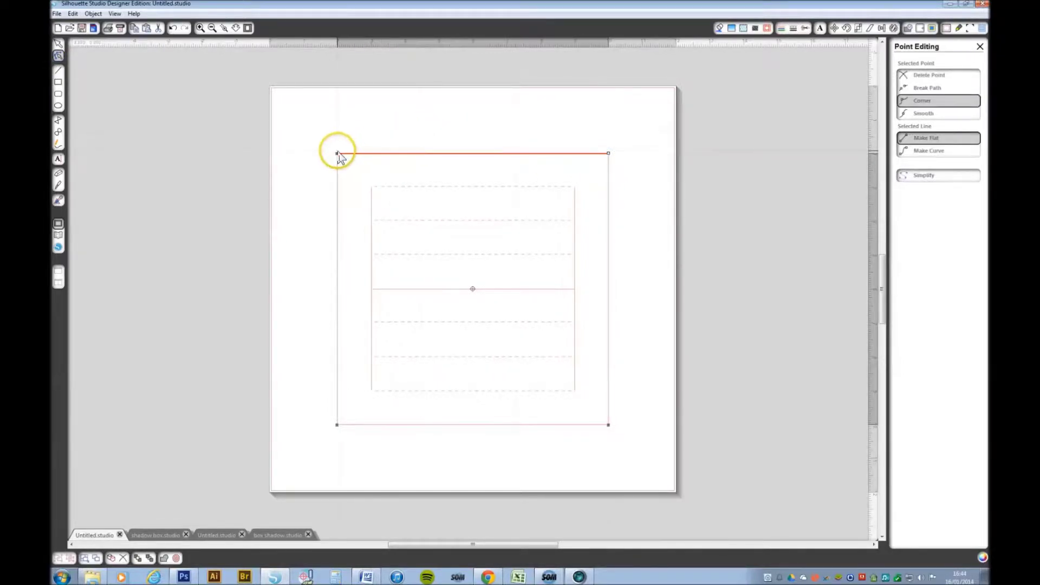
left_click(337, 154)
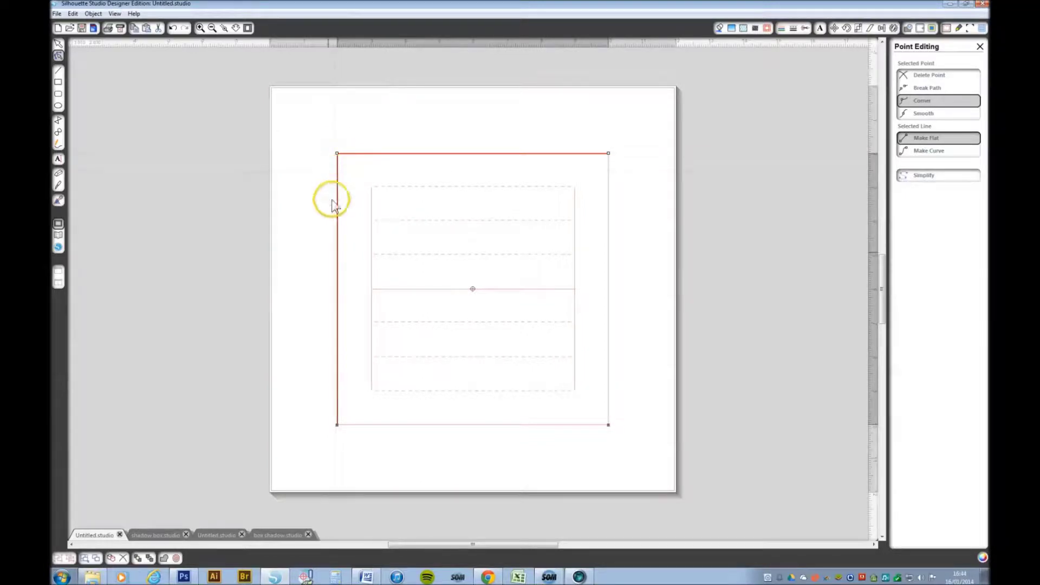
left_click(337, 426)
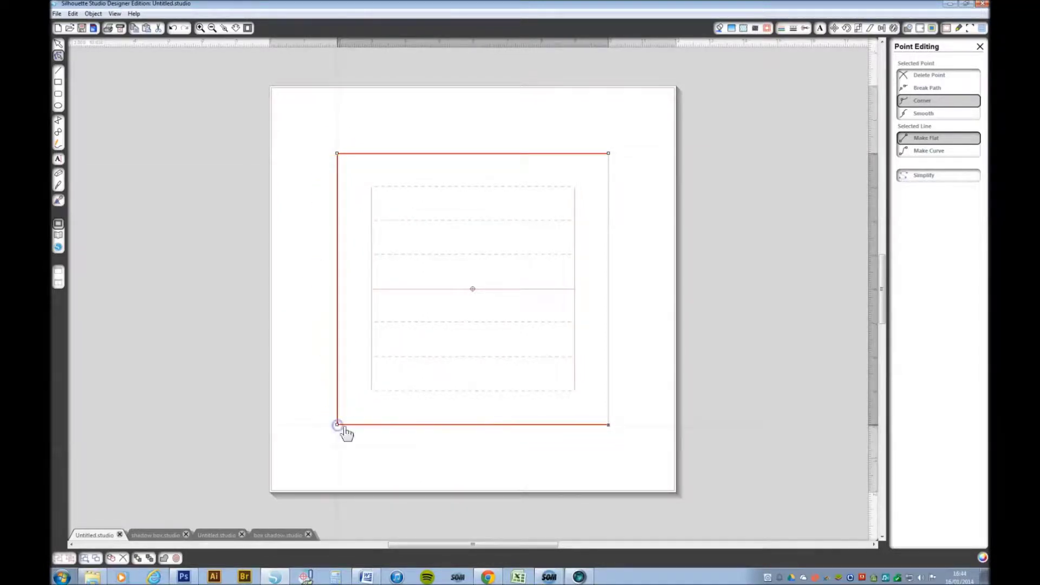
left_click(609, 426)
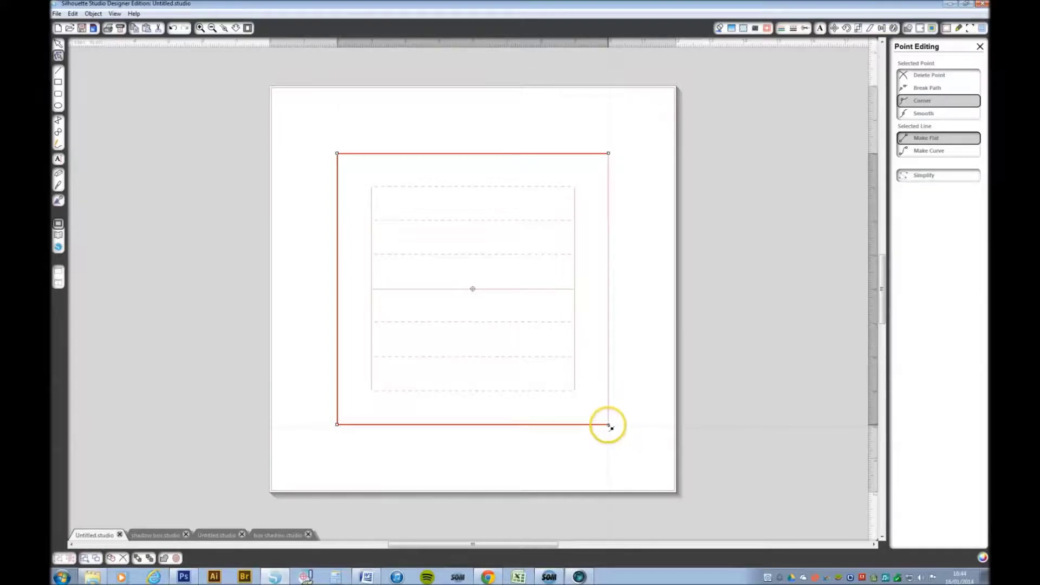
left_click(921, 88)
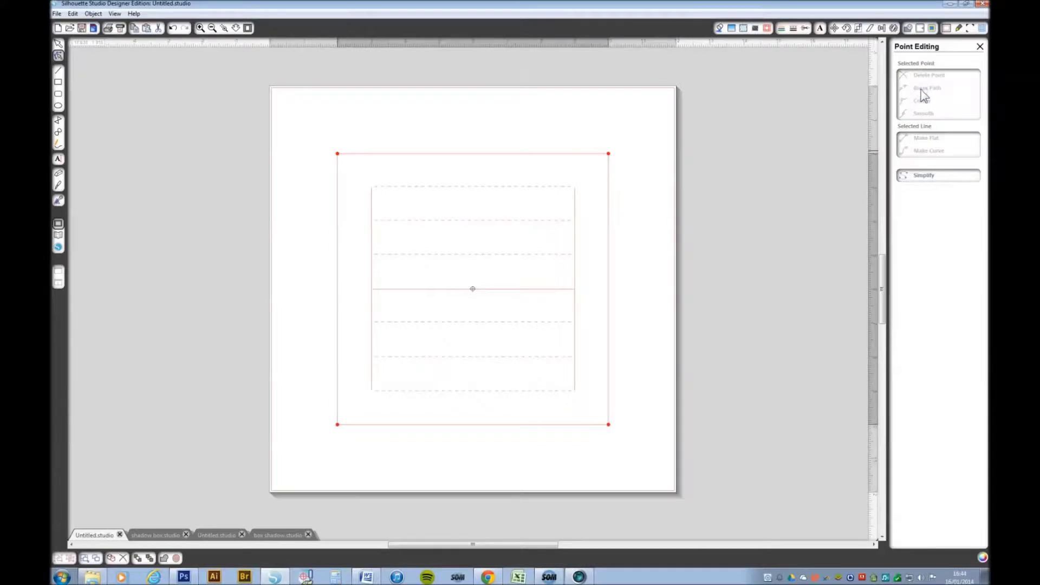
left_click(59, 46)
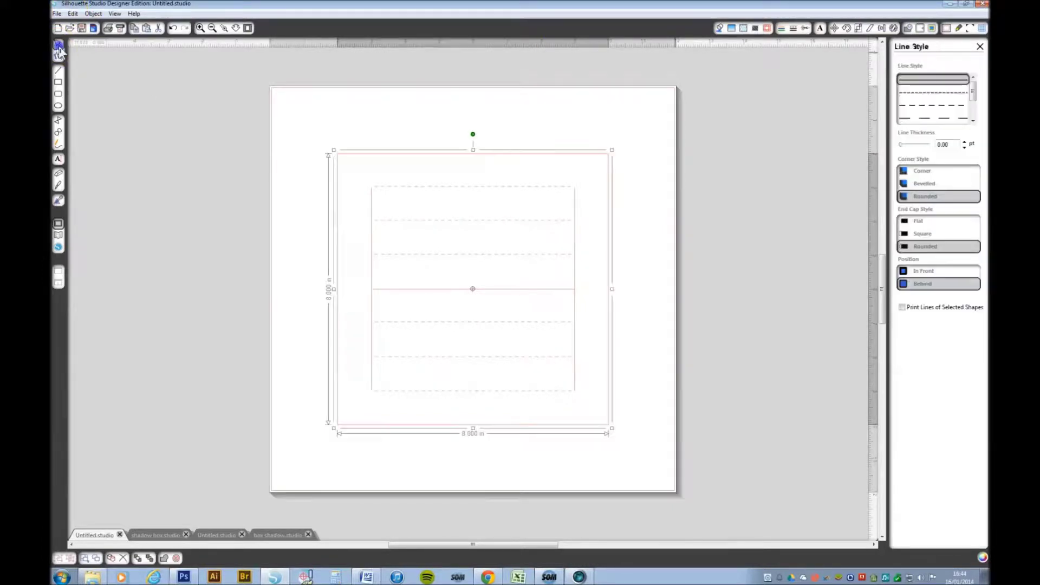
left_click(355, 156)
Step: Release the square's compound path and confirm each of the four sides selects separately
right_click(339, 156)
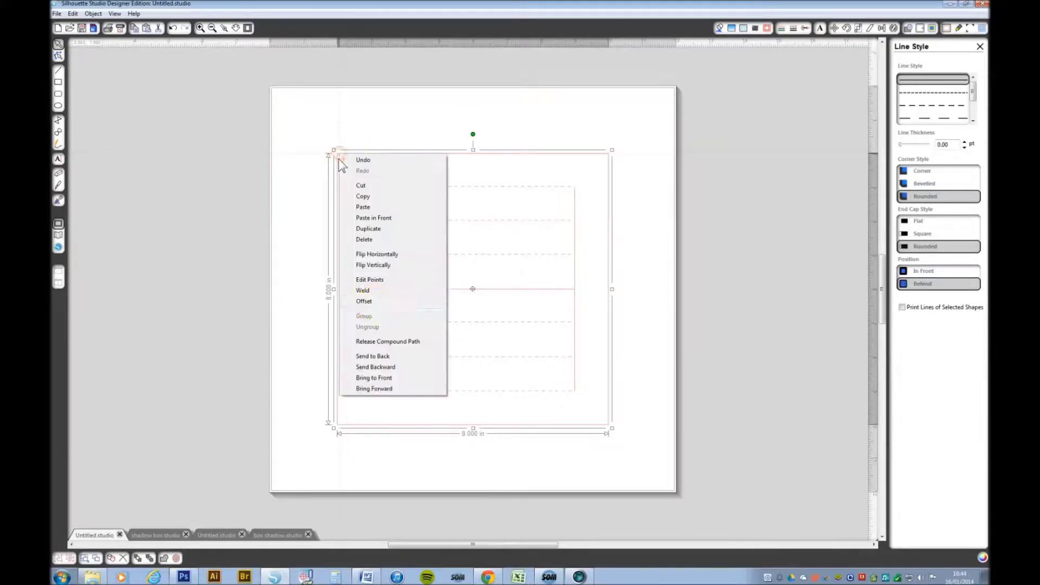
left_click(374, 341)
left_click(601, 190)
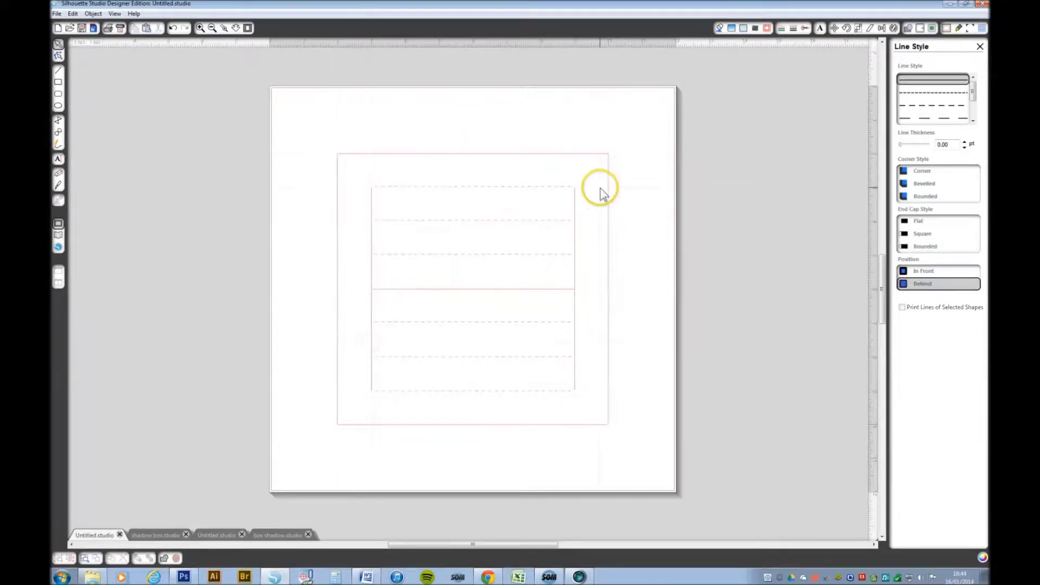
left_click(609, 194)
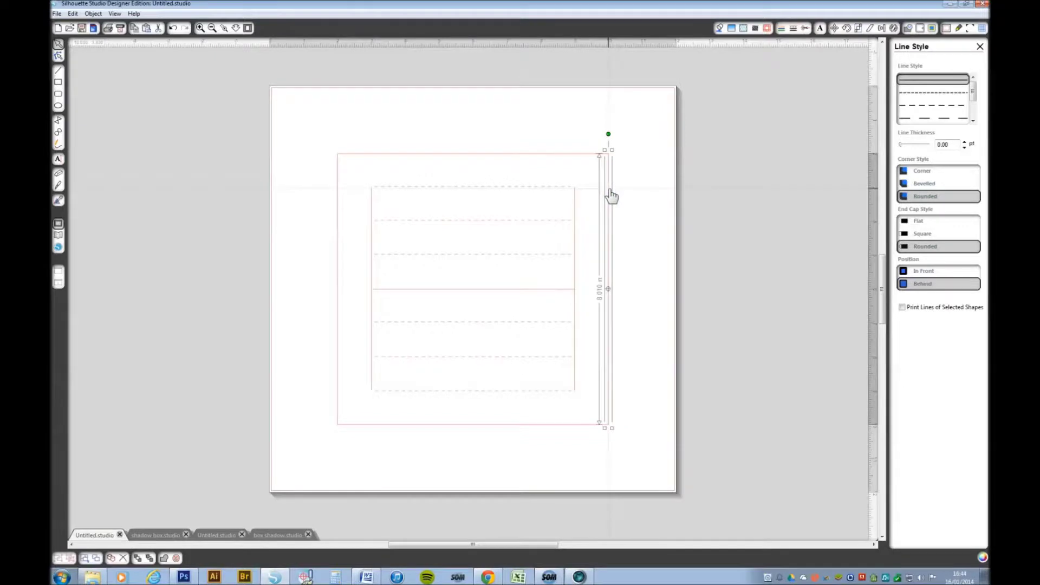
left_click(573, 154)
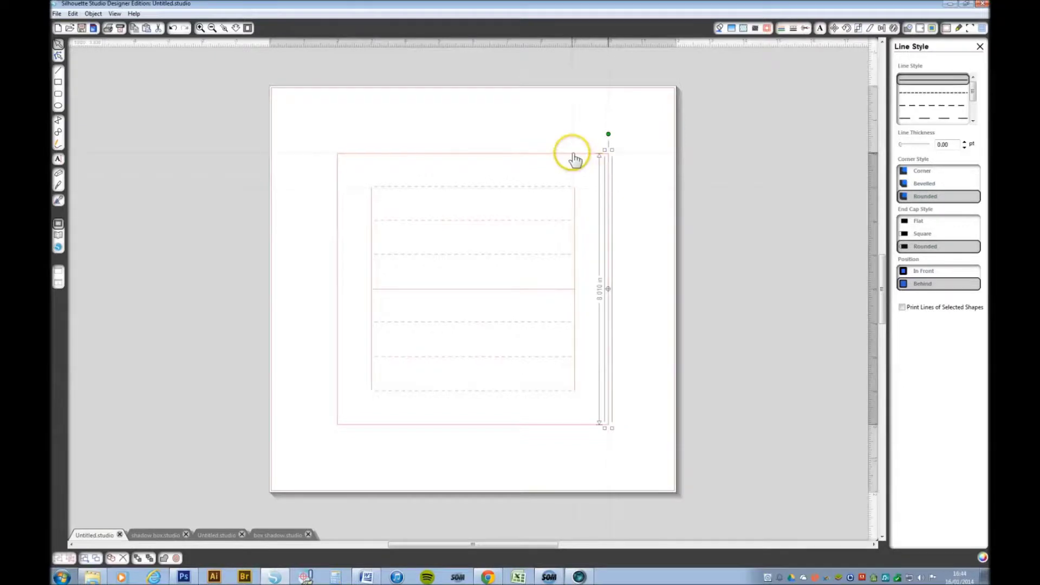
left_click(338, 264)
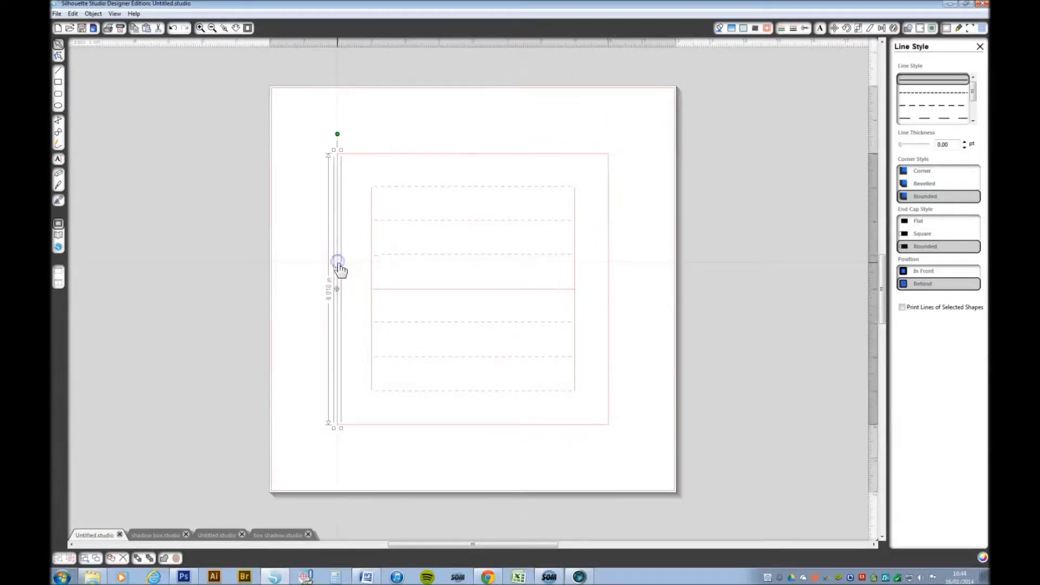
left_click(411, 424)
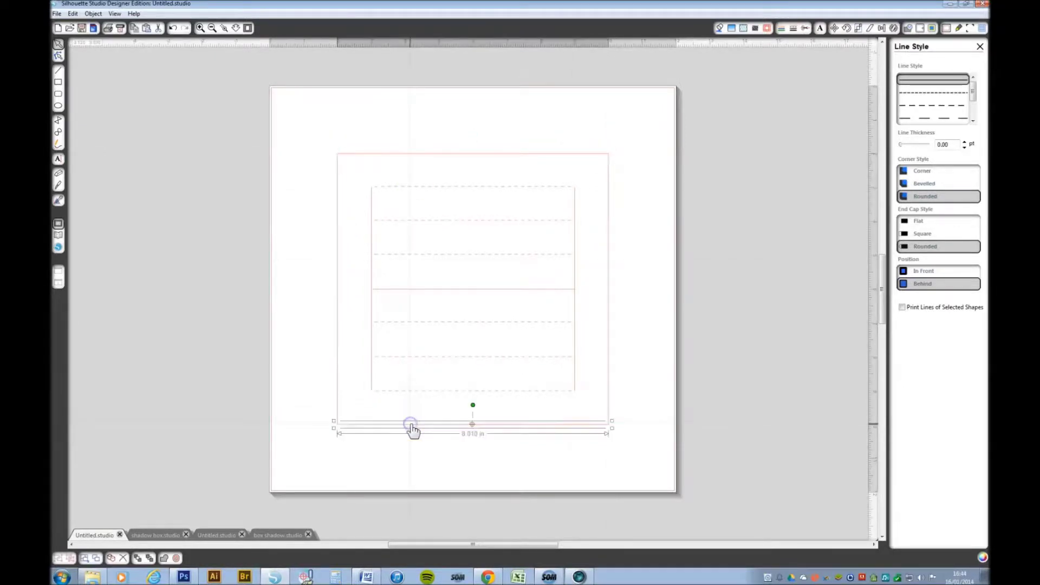
left_click(607, 268)
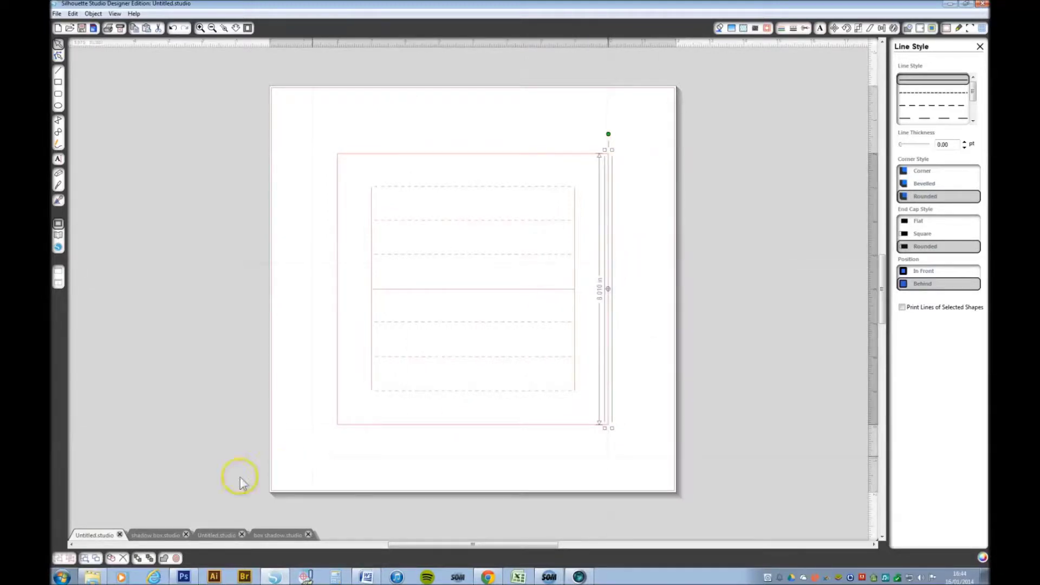
left_click(154, 535)
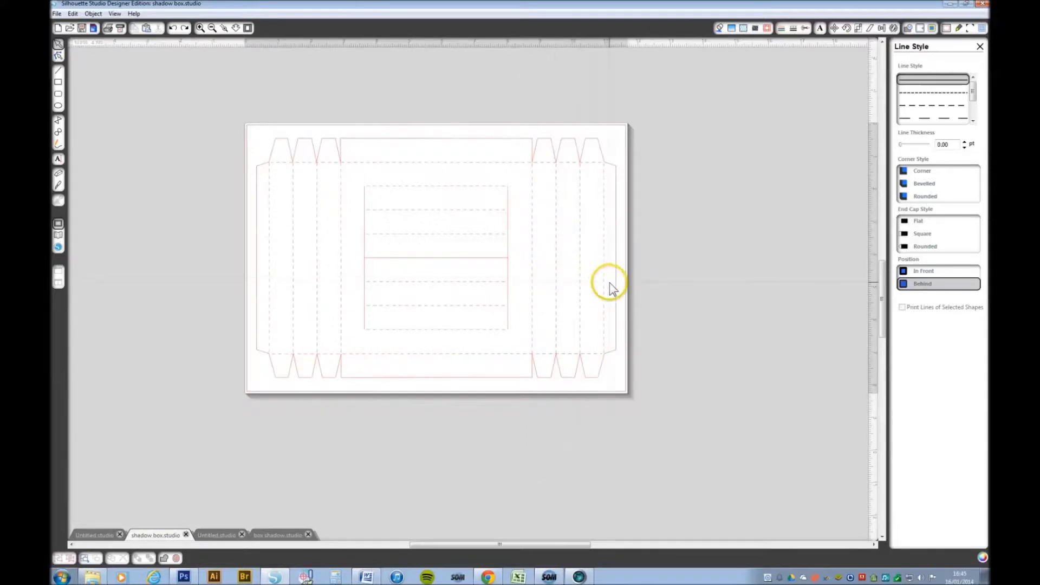
left_click(95, 534)
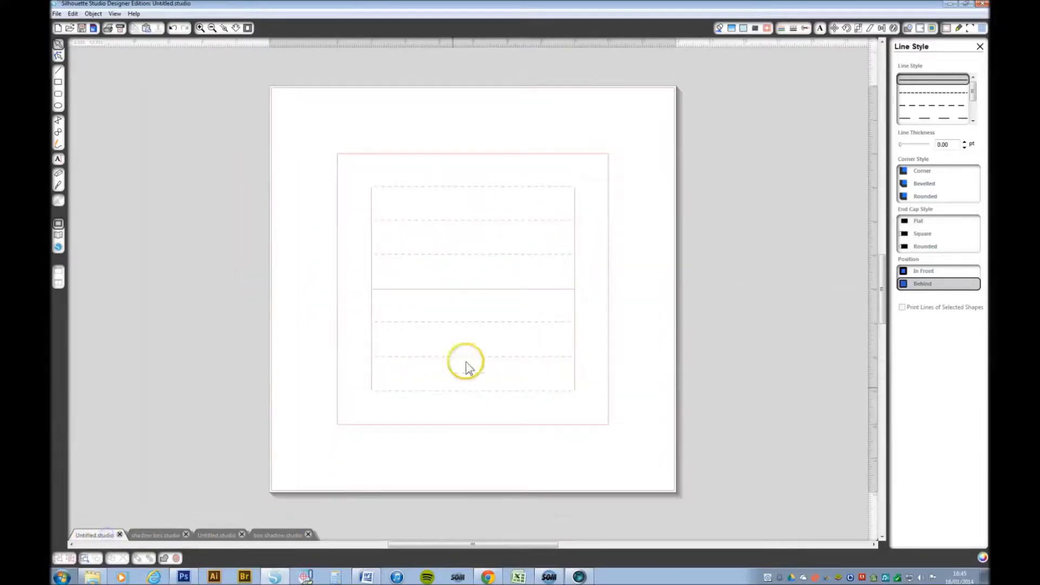
Step: Set advanced Replicate for the right side line to 3 copies, X offset 1, Y 0
left_click(609, 305)
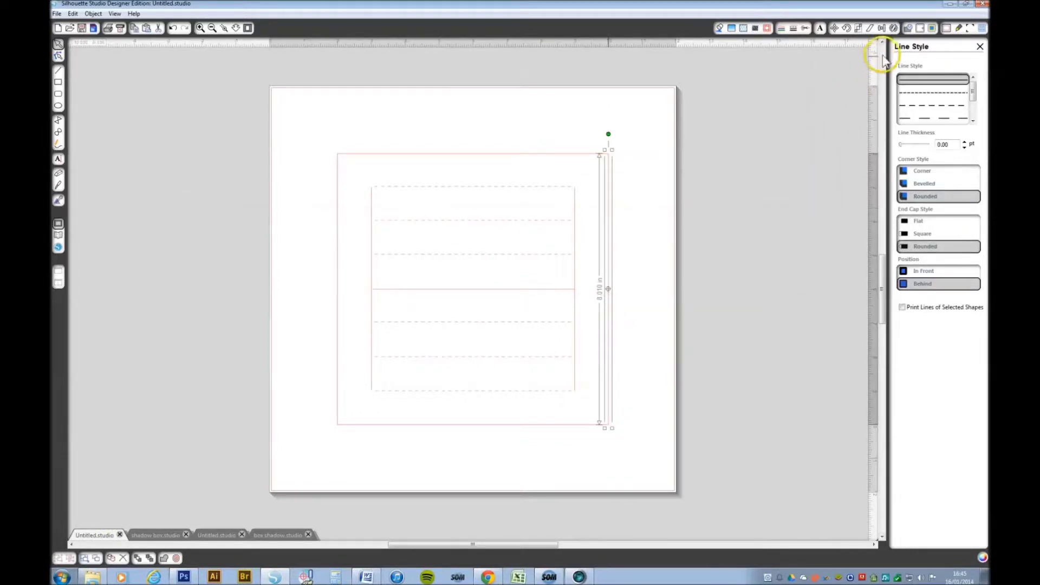
left_click(893, 29)
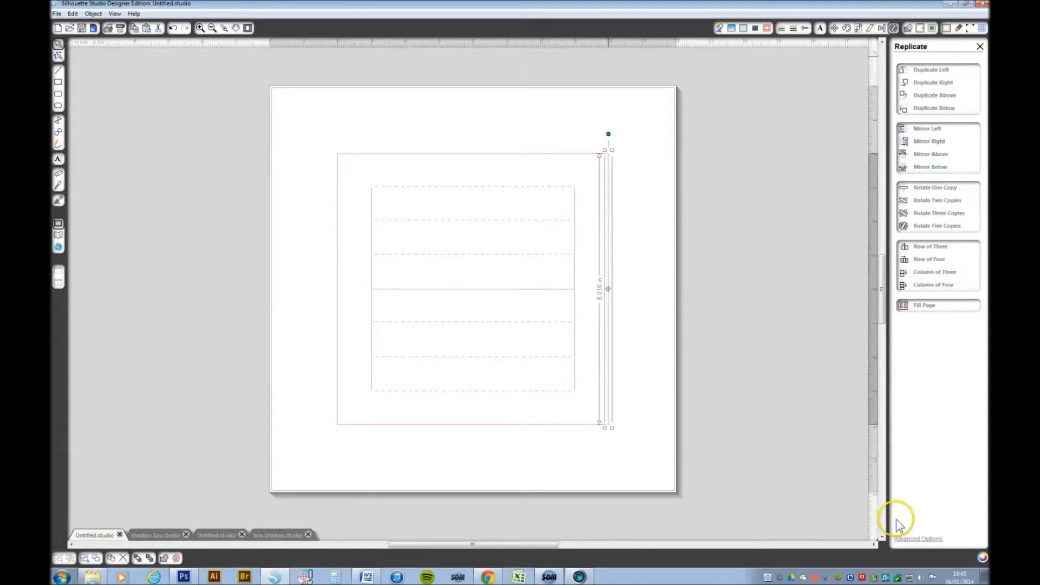
left_click(908, 538)
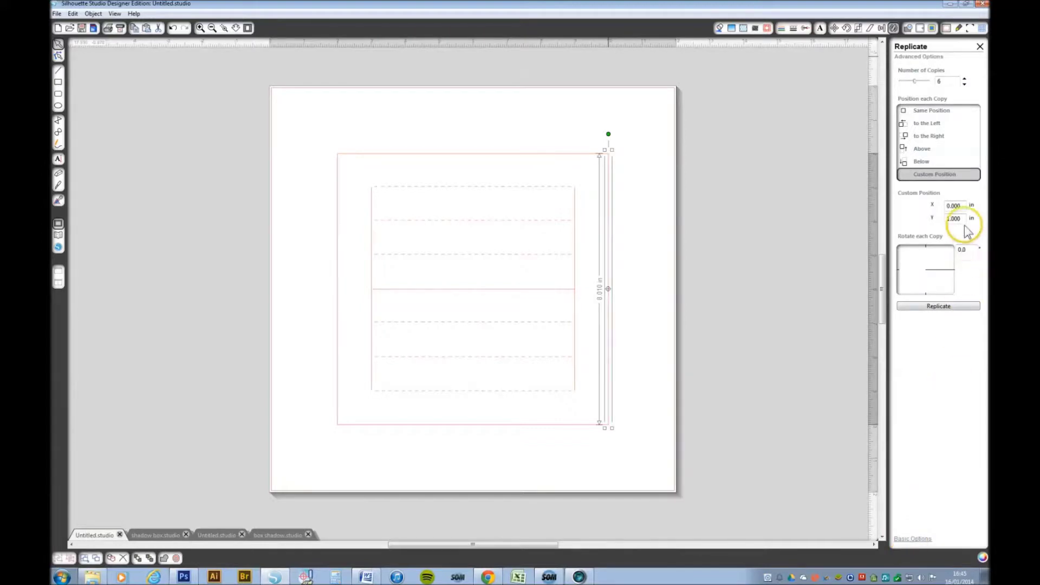
left_click(943, 206)
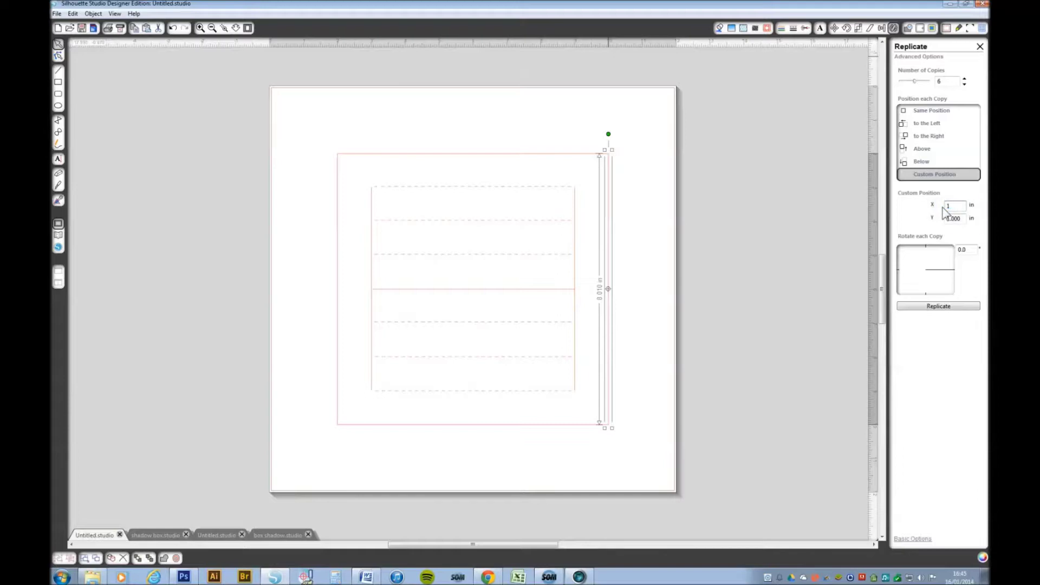
left_click(958, 219)
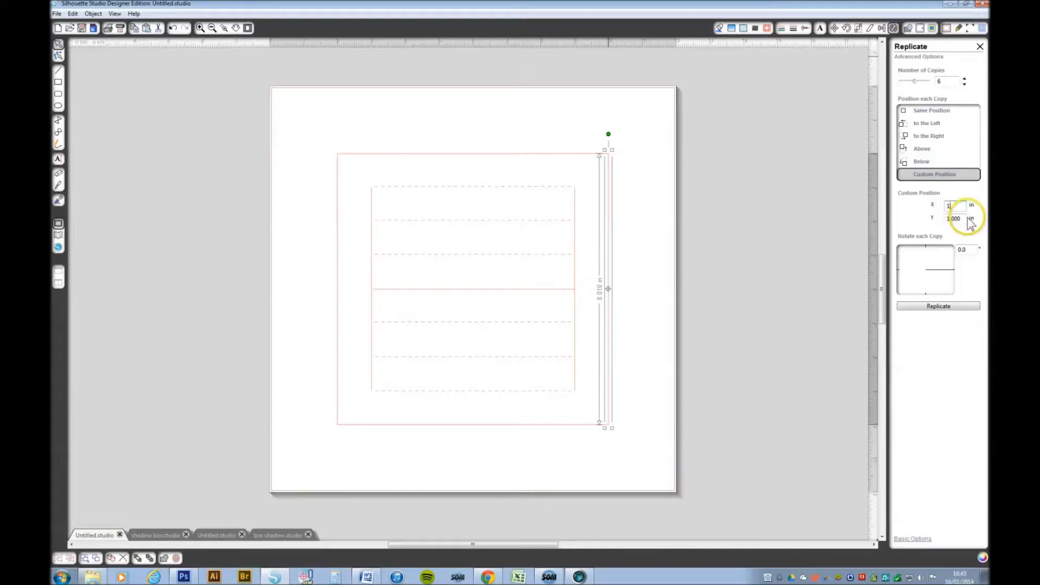
type("0")
left_click(936, 214)
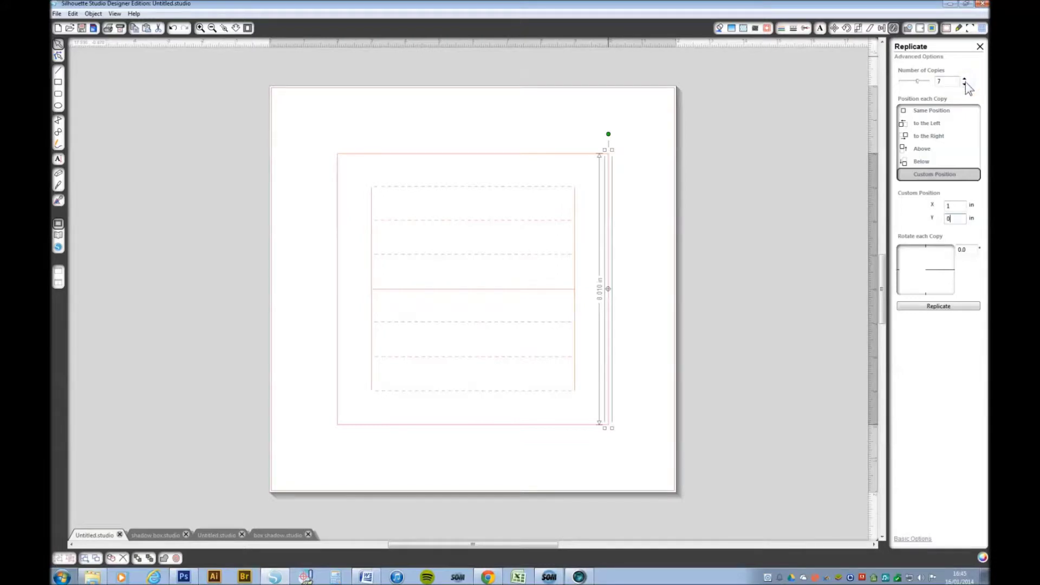
left_click(965, 84)
left_click(965, 84)
left_click(965, 84)
Step: Compare against the shadow box template, reselect the right line, and view the frame photo
left_click(146, 536)
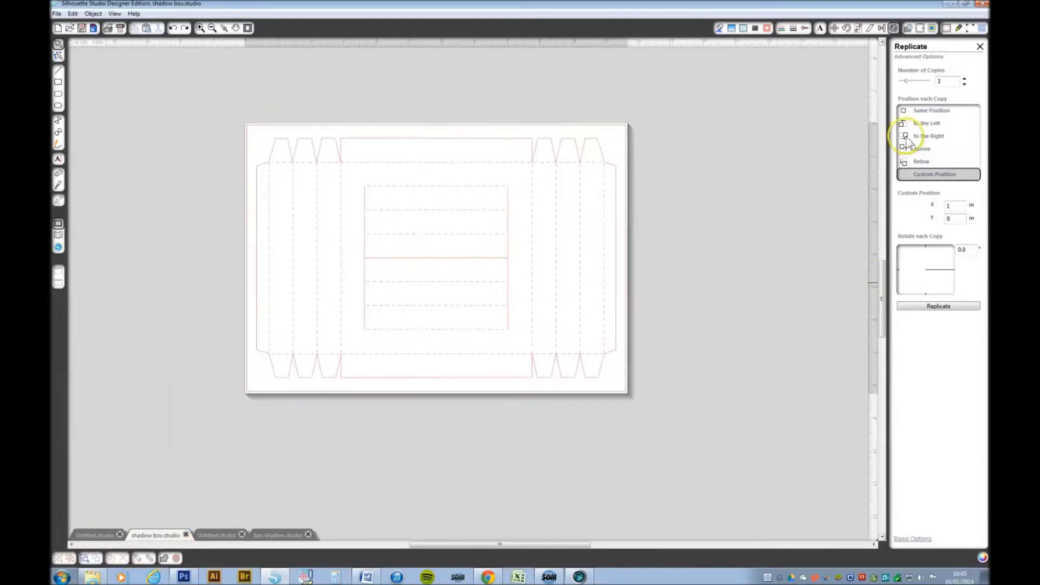
left_click(83, 535)
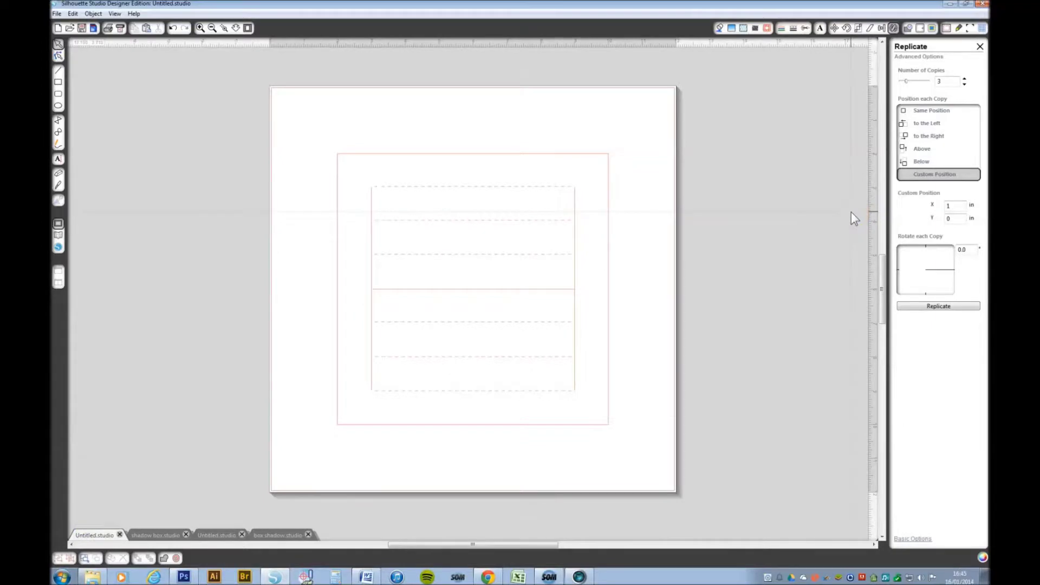
left_click(367, 335)
left_click(608, 277)
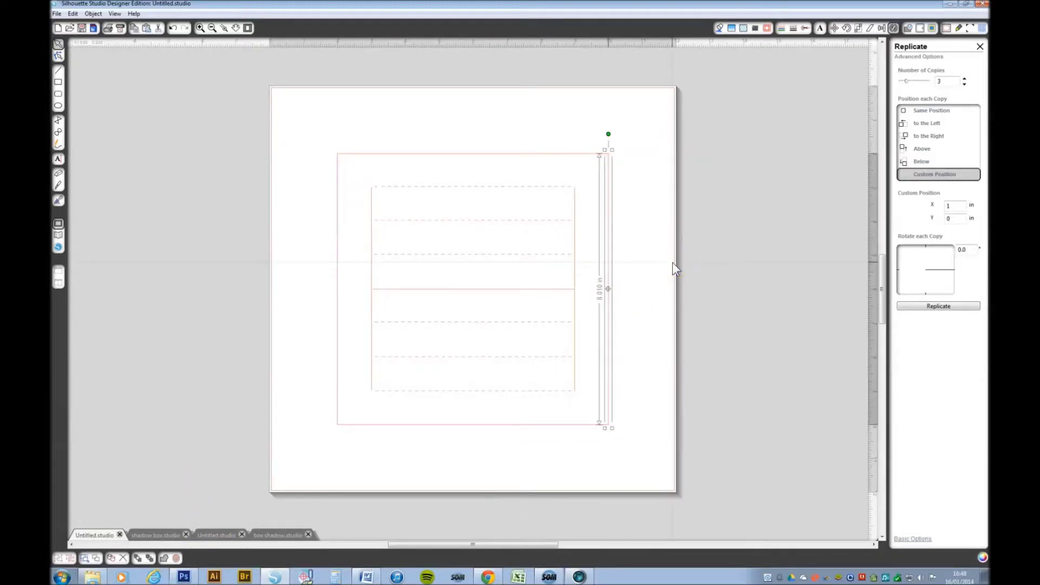
left_click(265, 536)
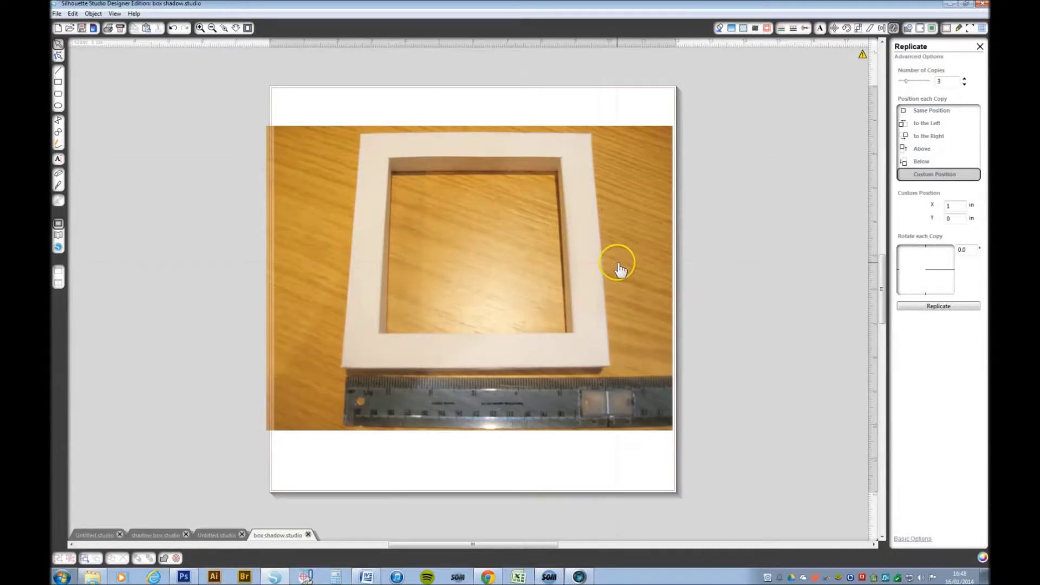
Step: Replicate the right edge line three times, 1 inch apart to the right
left_click(97, 536)
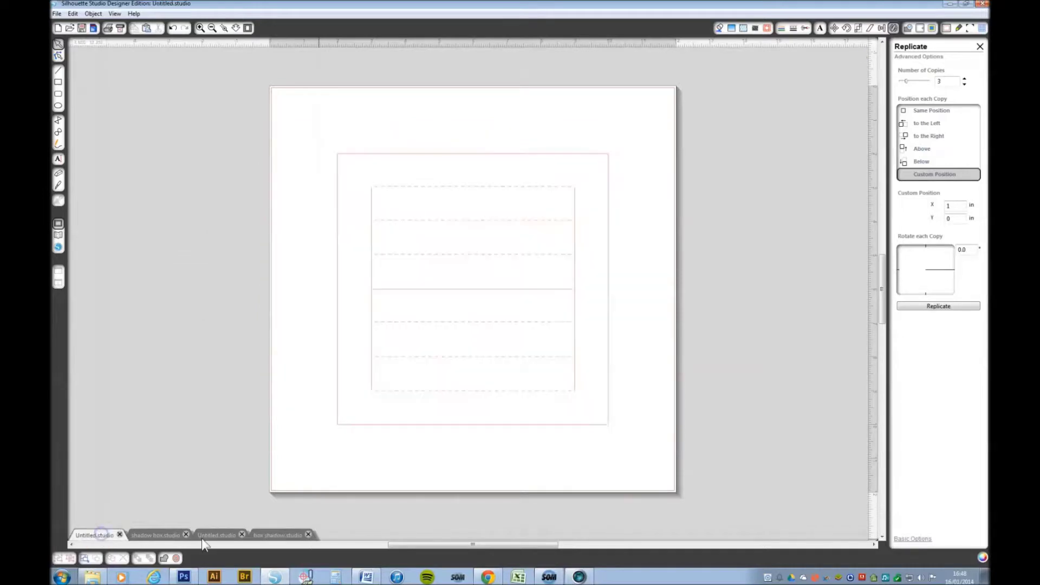
left_click(607, 358)
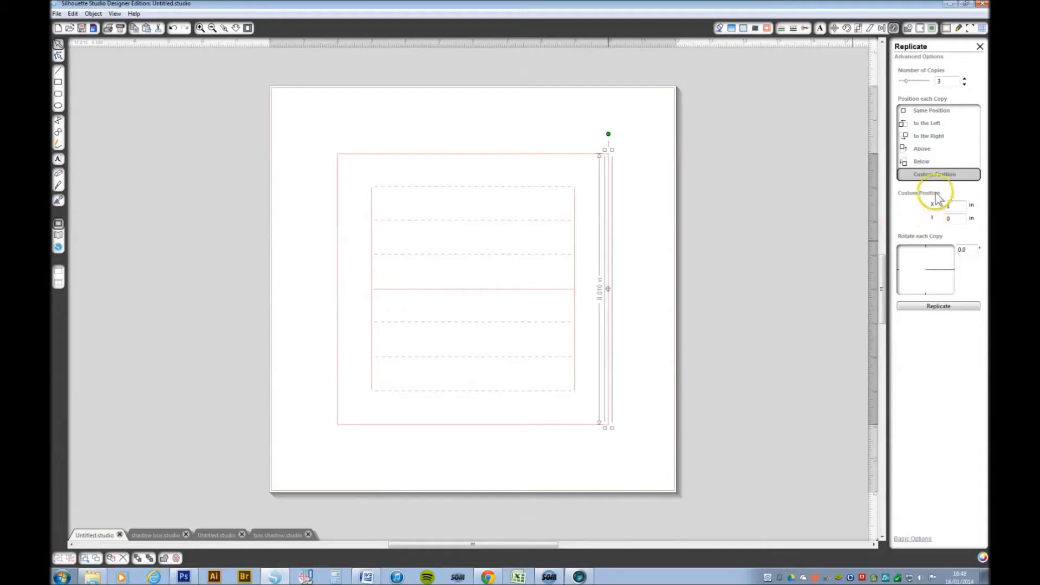
left_click(940, 307)
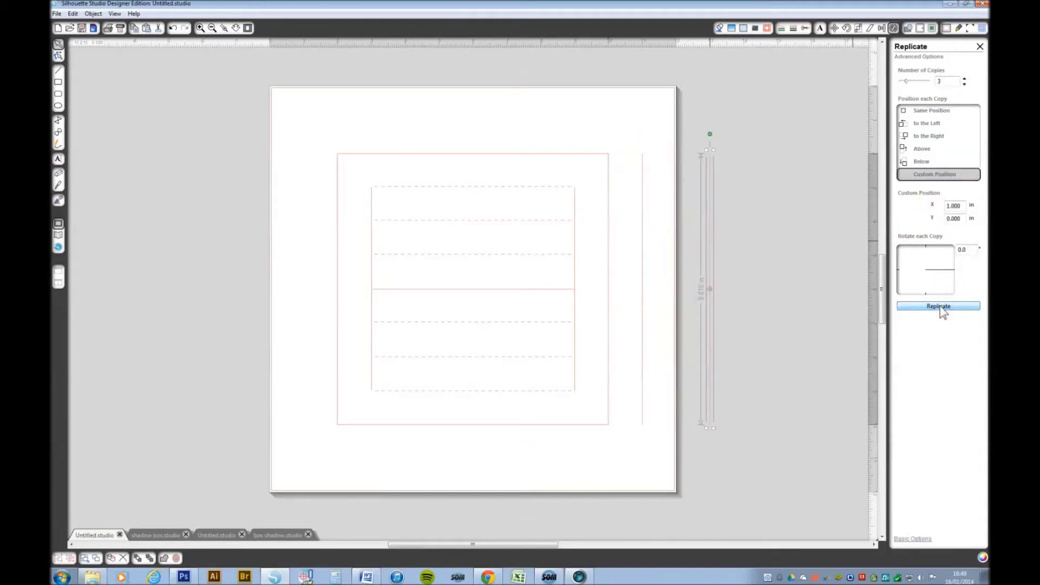
Step: Replicate the left edge line three times with X offset -1, then view the template
left_click(337, 349)
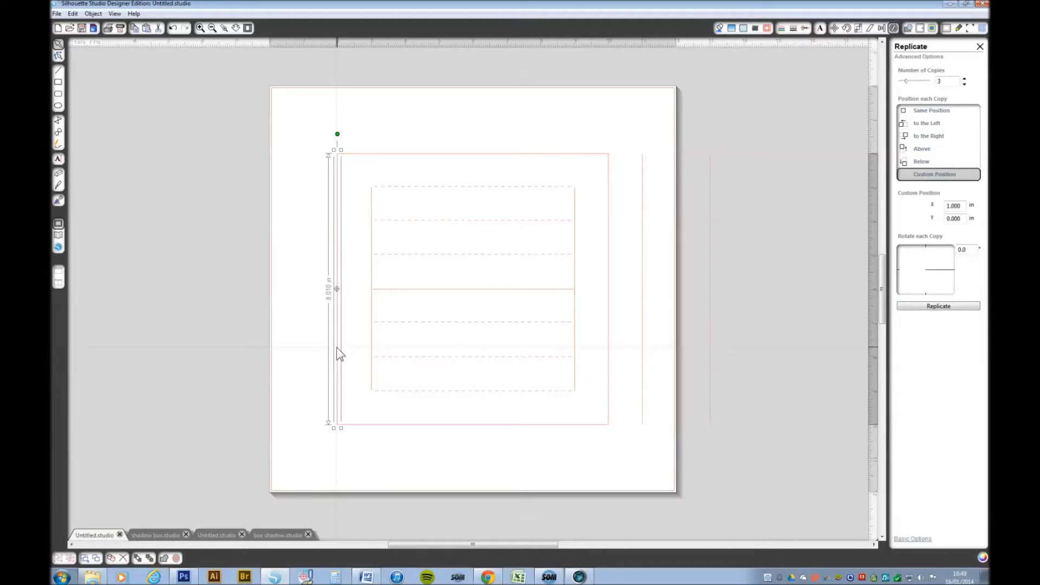
left_click(917, 194)
left_click(949, 205)
type("-")
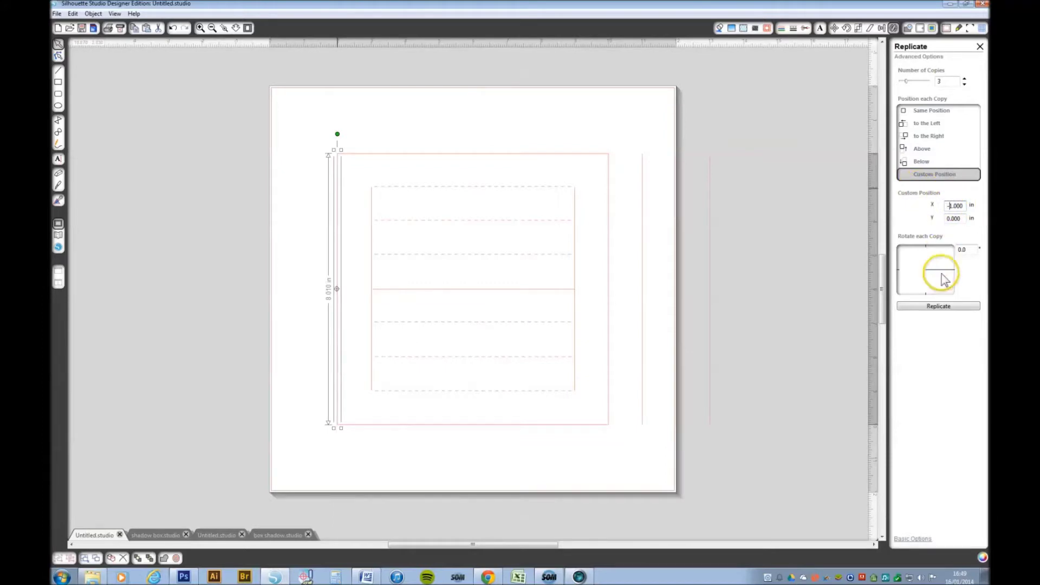
left_click(938, 307)
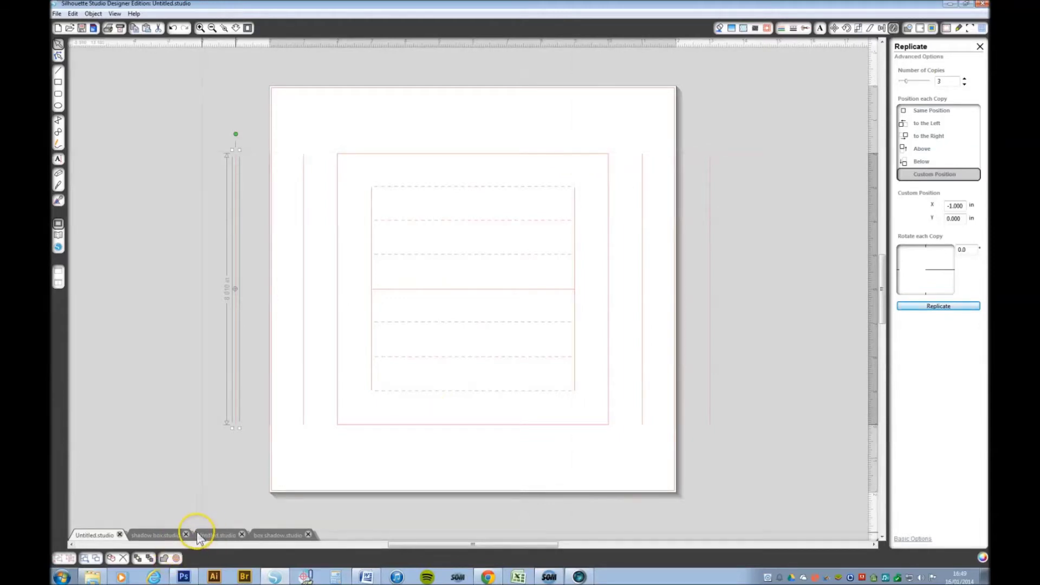
left_click(170, 535)
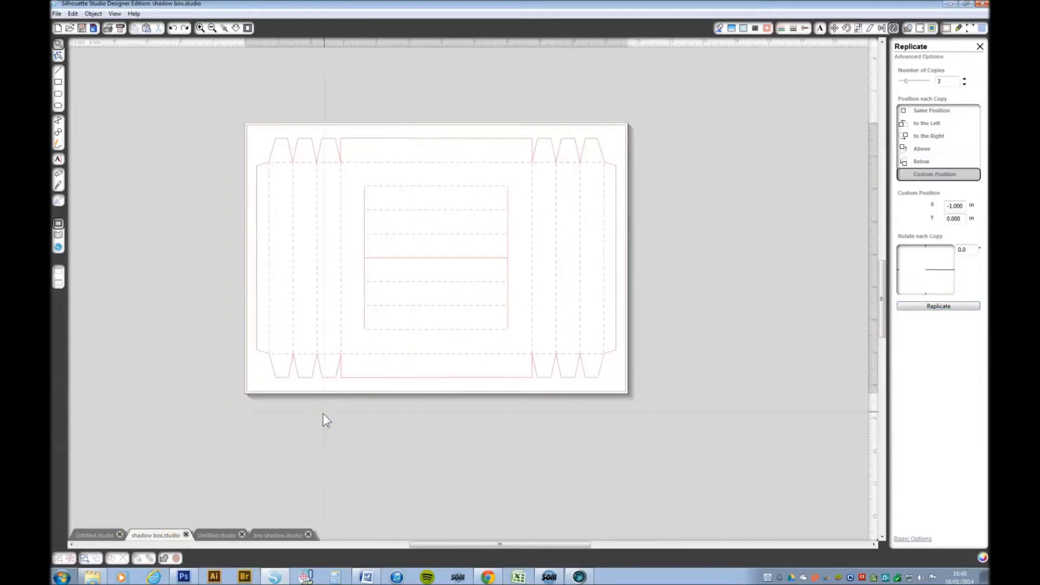
Step: Return to the box design document and clear the current line selection
left_click(228, 549)
left_click(220, 536)
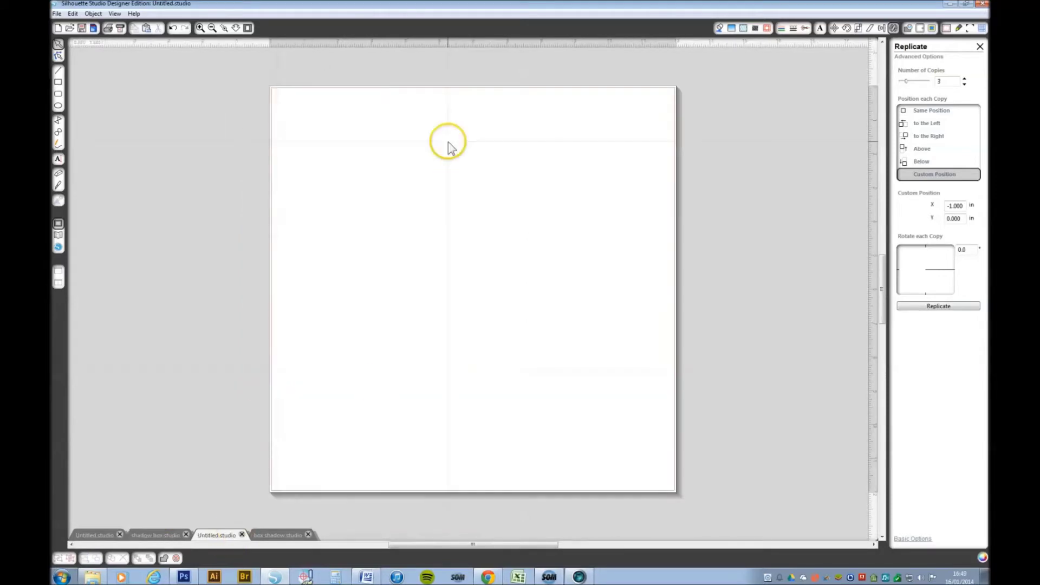
left_click(104, 536)
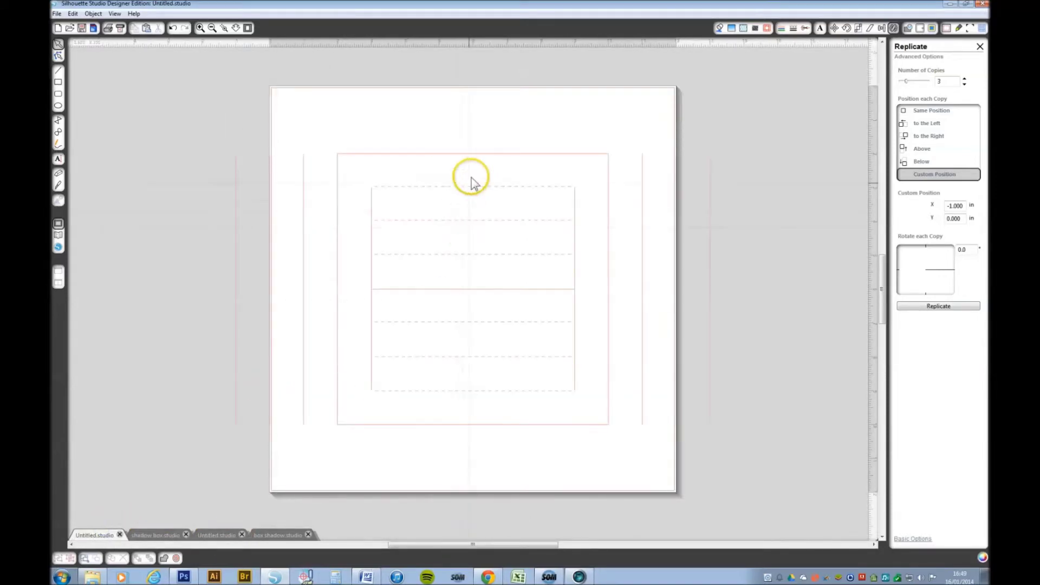
left_click(482, 154)
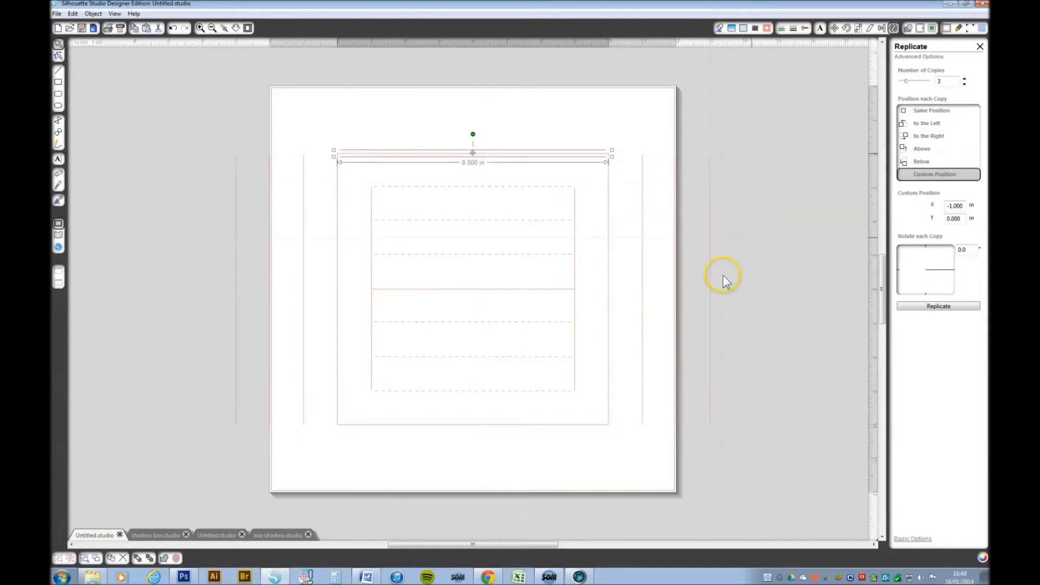
left_click_drag(184, 105, 759, 473)
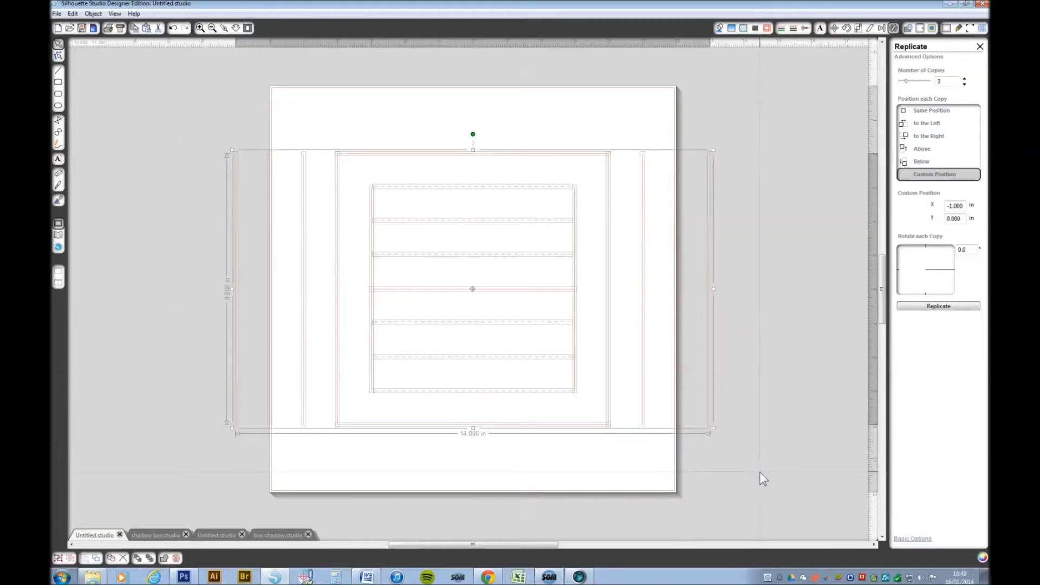
left_click(759, 471)
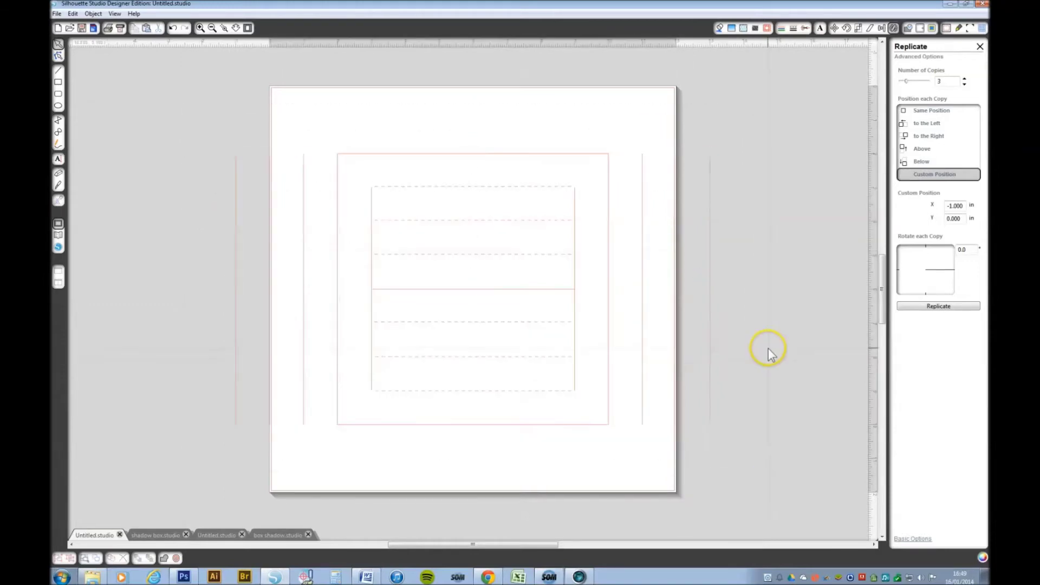
Step: Scale the selected top and bottom lines to 14 inches wide
left_click(584, 155)
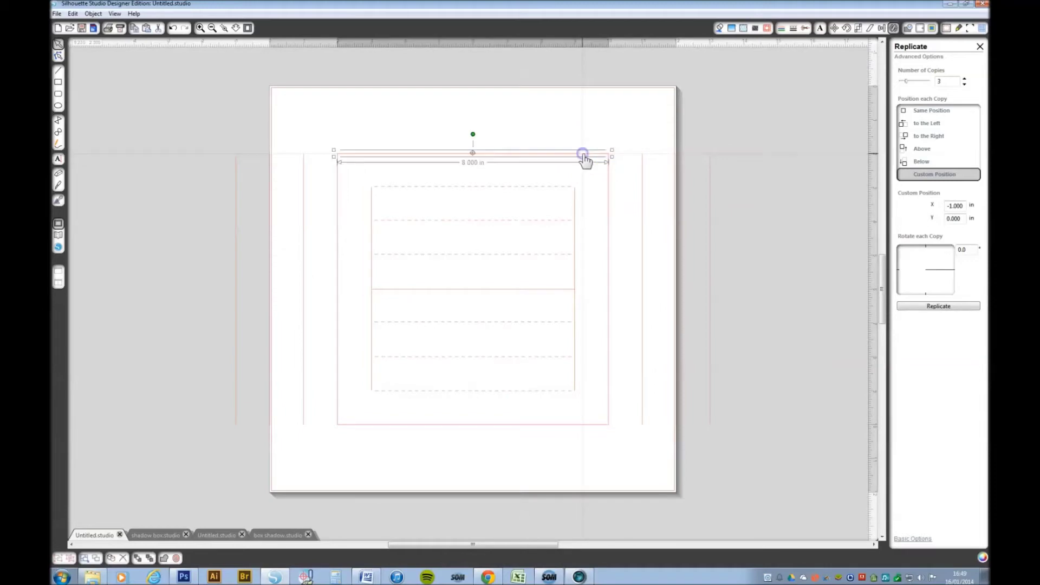
left_click(530, 426, "shift")
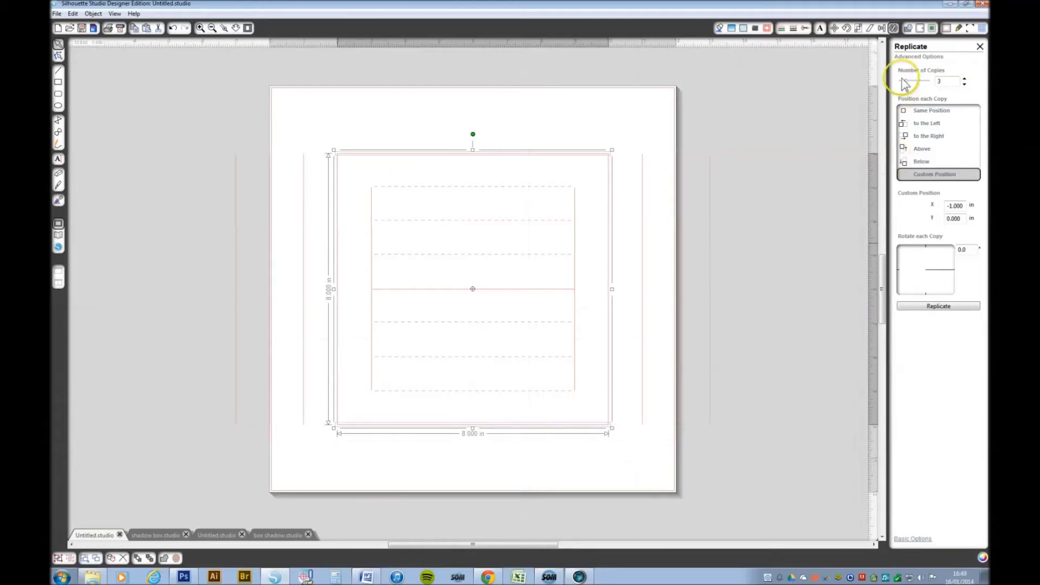
left_click(858, 28)
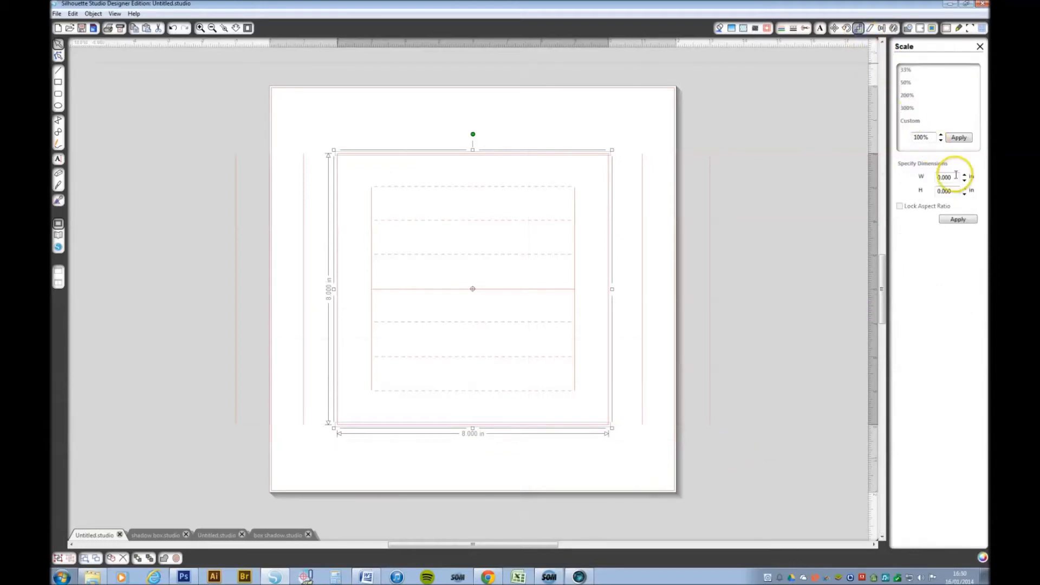
left_click_drag(955, 179, 930, 177)
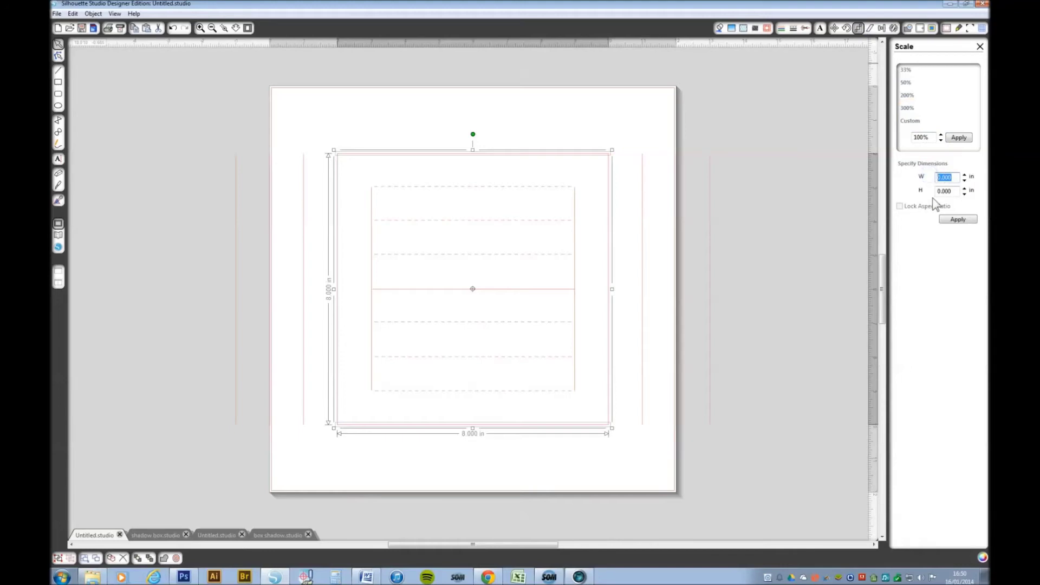
type("14")
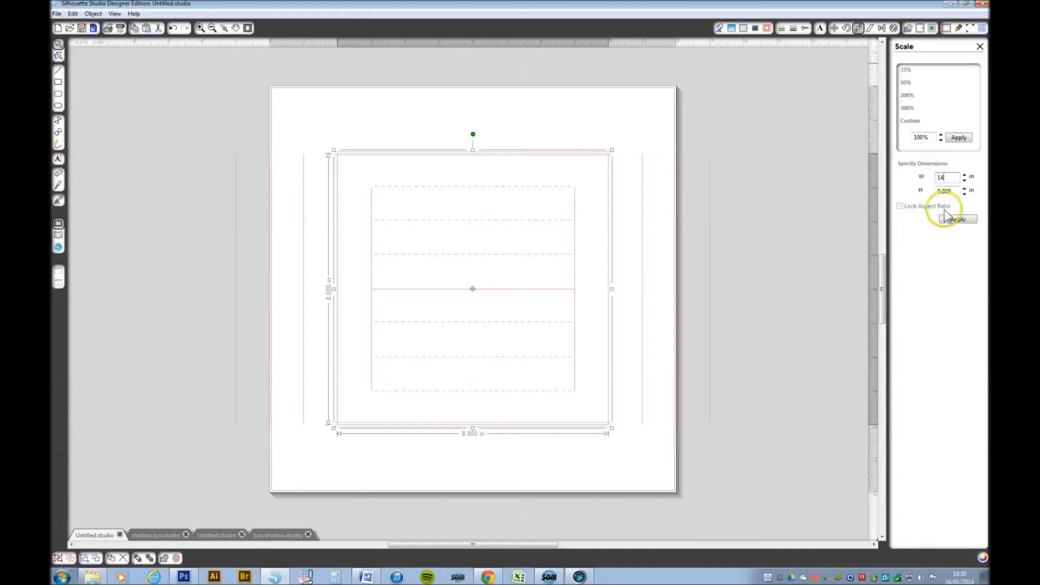
left_click(950, 221)
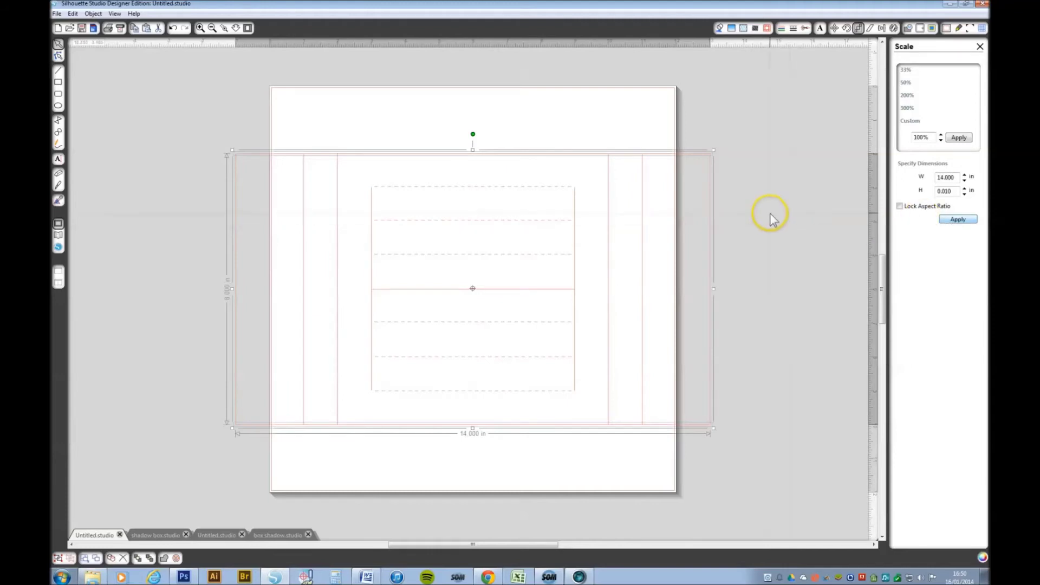
left_click(794, 29)
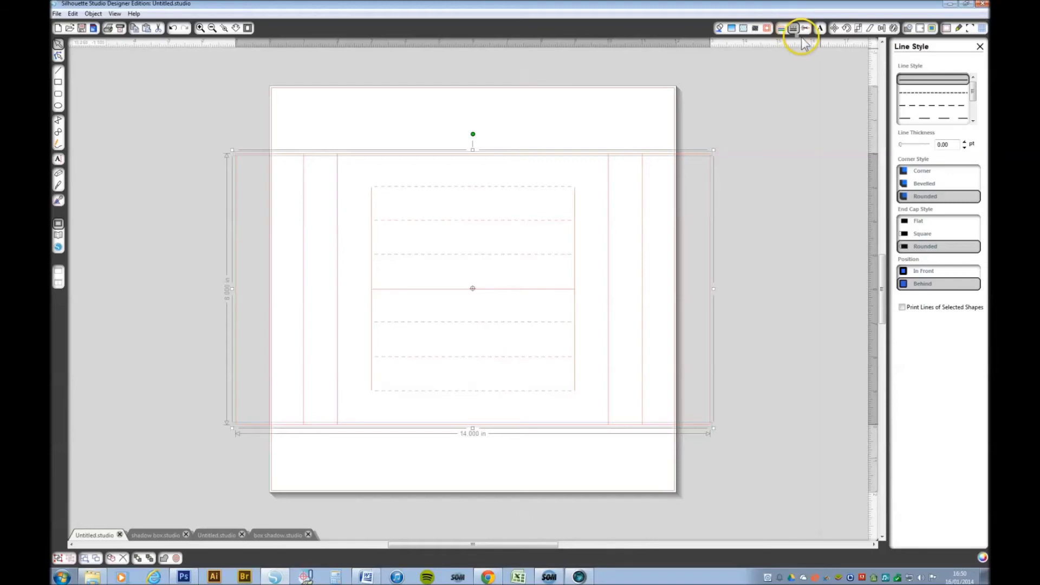
Step: Apply the dashed line style to all replicated side lines and 14-inch top and bottom lines
left_click(922, 107)
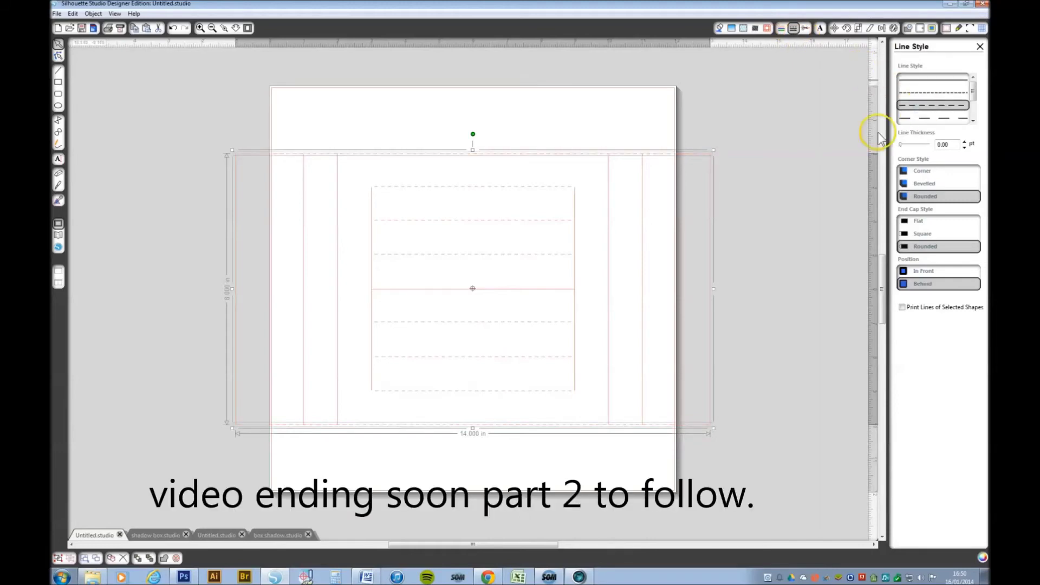
left_click(177, 252)
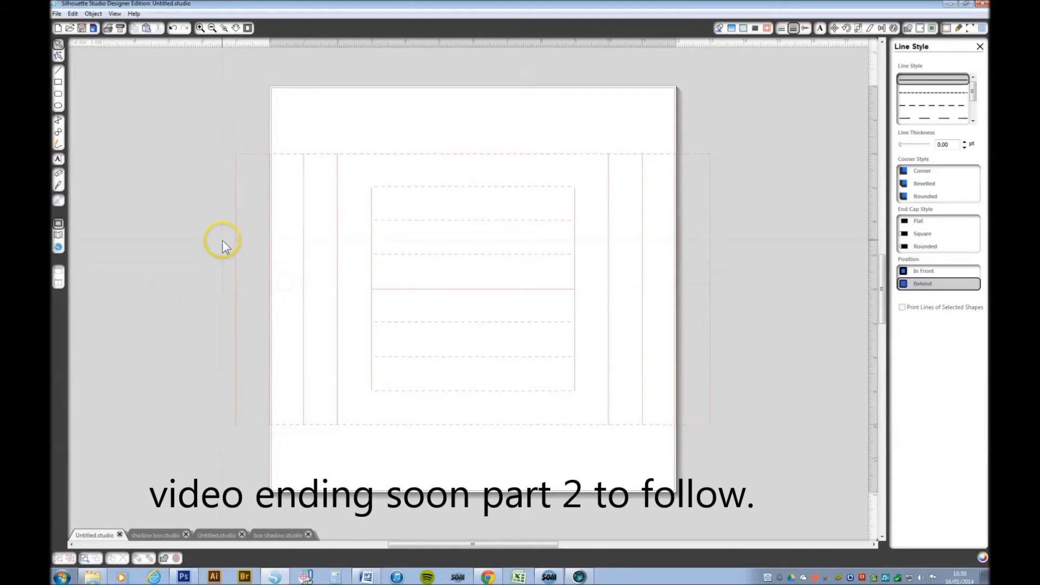
left_click_drag(156, 104, 344, 434)
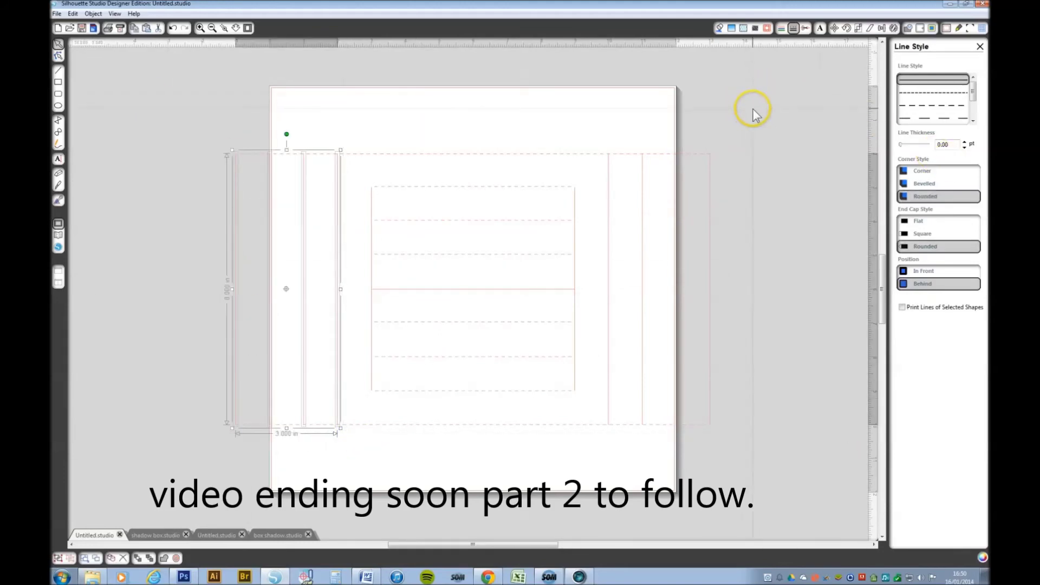
key("ctrl+a")
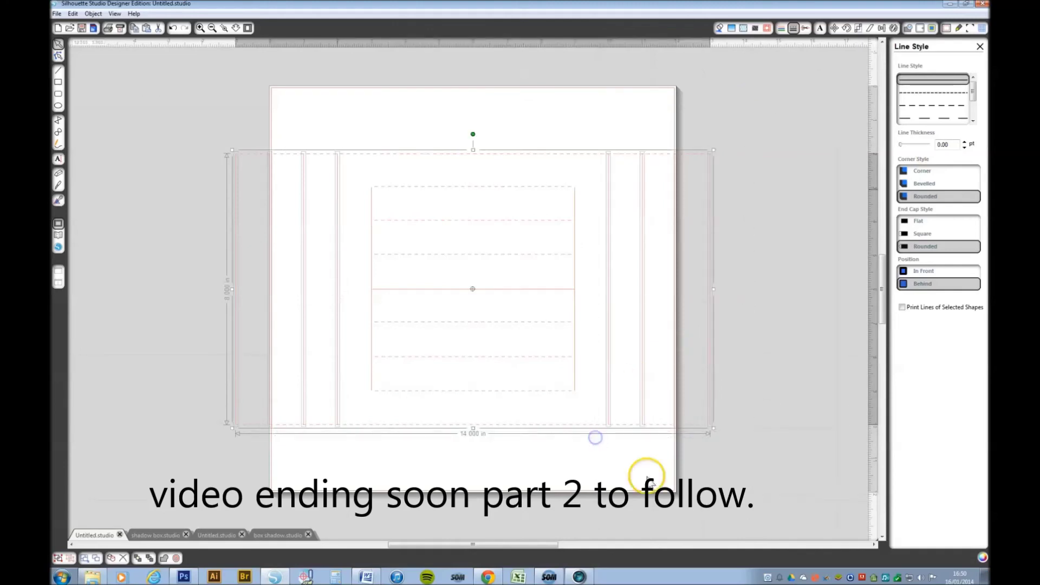
left_click(927, 93)
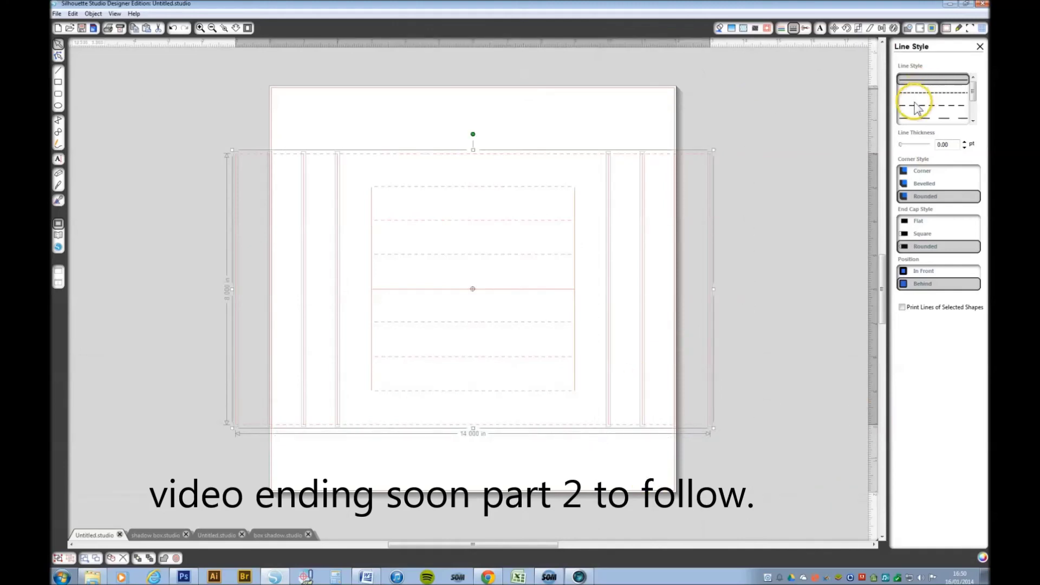
left_click(788, 252)
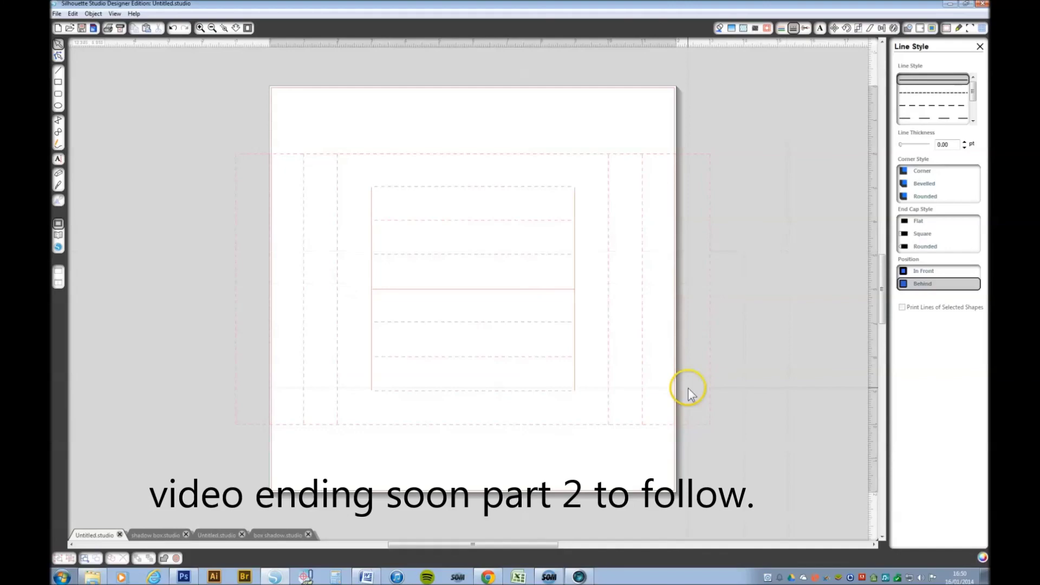
left_click(474, 446)
left_click(591, 370)
left_click(369, 337)
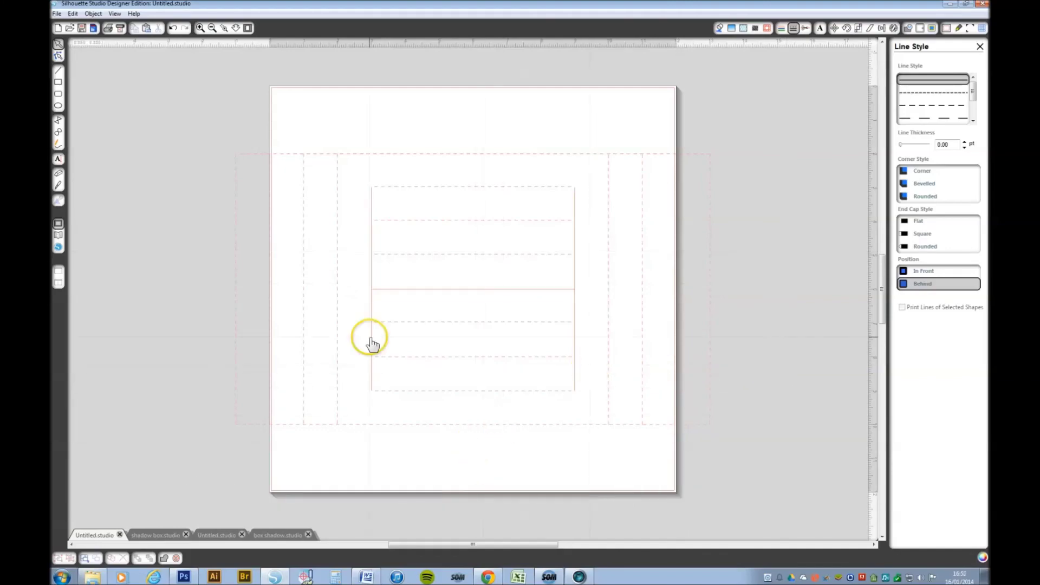